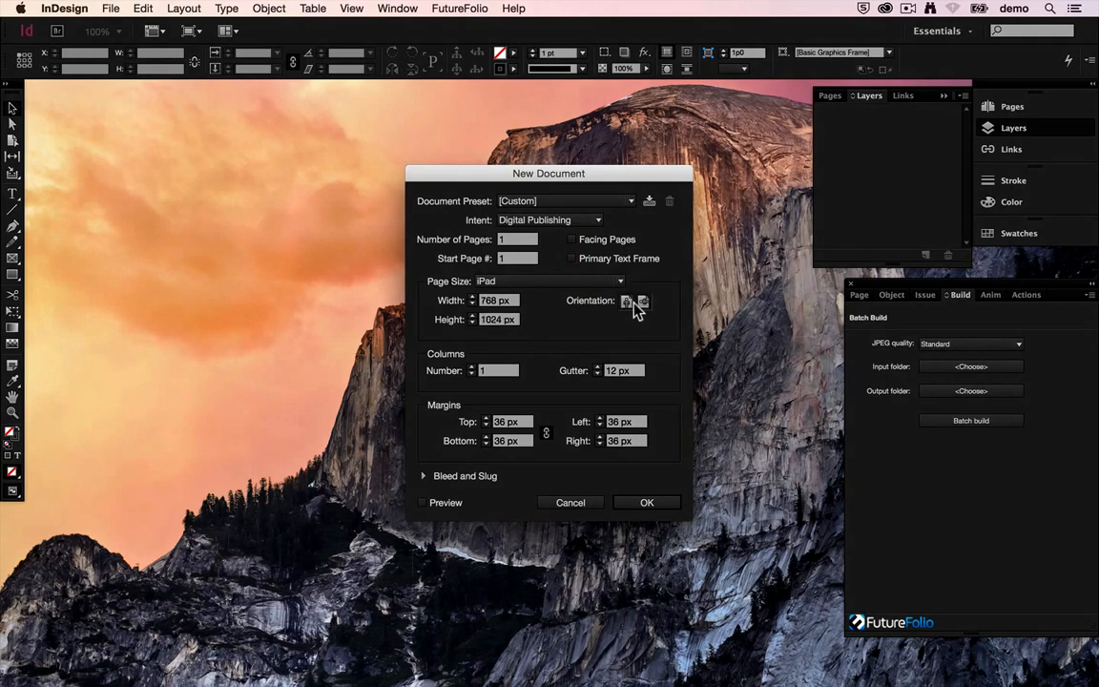
- Create the portrait iPad document and place cutout.png from the FutureFolio Tutorials Assets folder, about 454 × 735 px, in the page's middle
{"action": "left_click", "coordinate": [657, 505]}
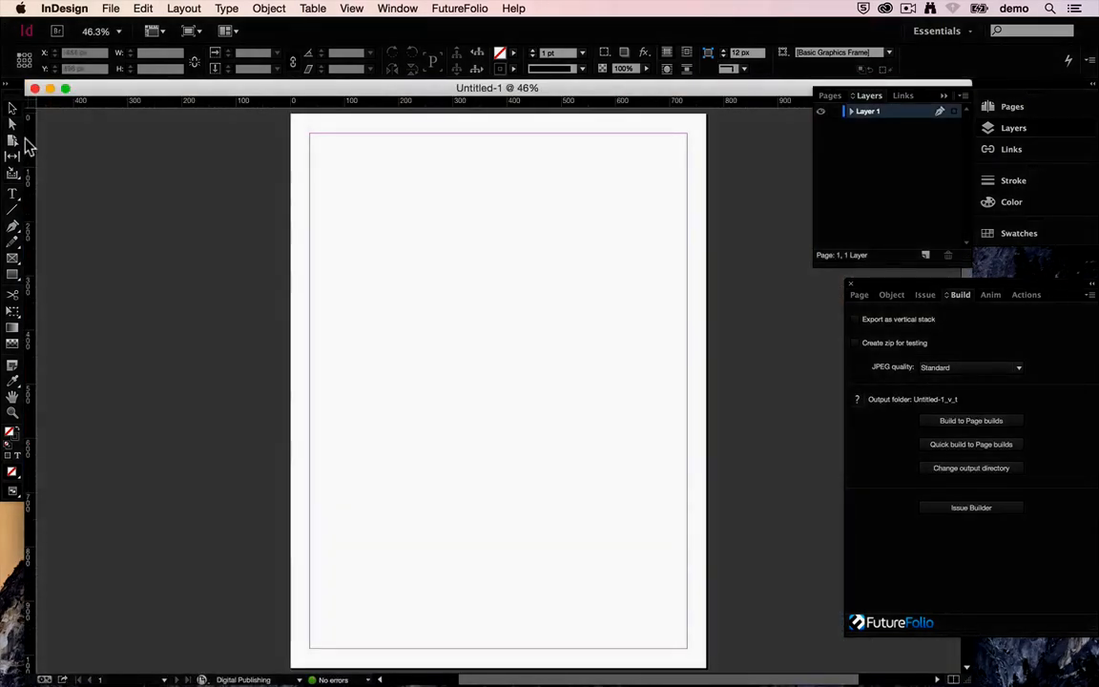
{"action": "key", "text": "super+d"}
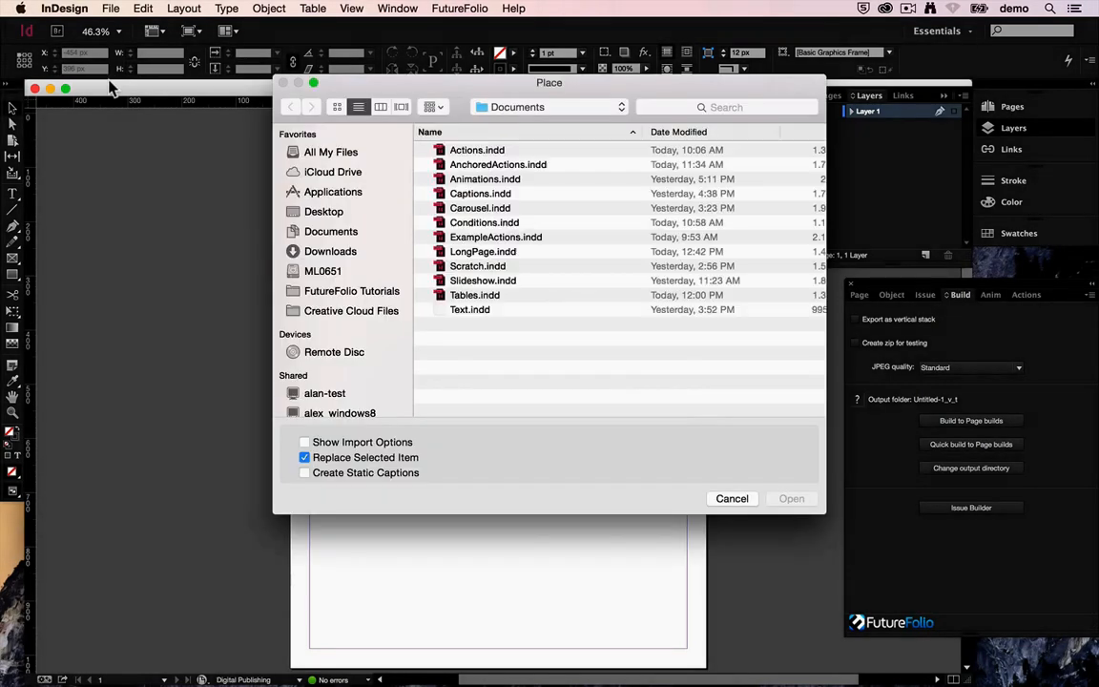
{"action": "left_click", "coordinate": [398, 291]}
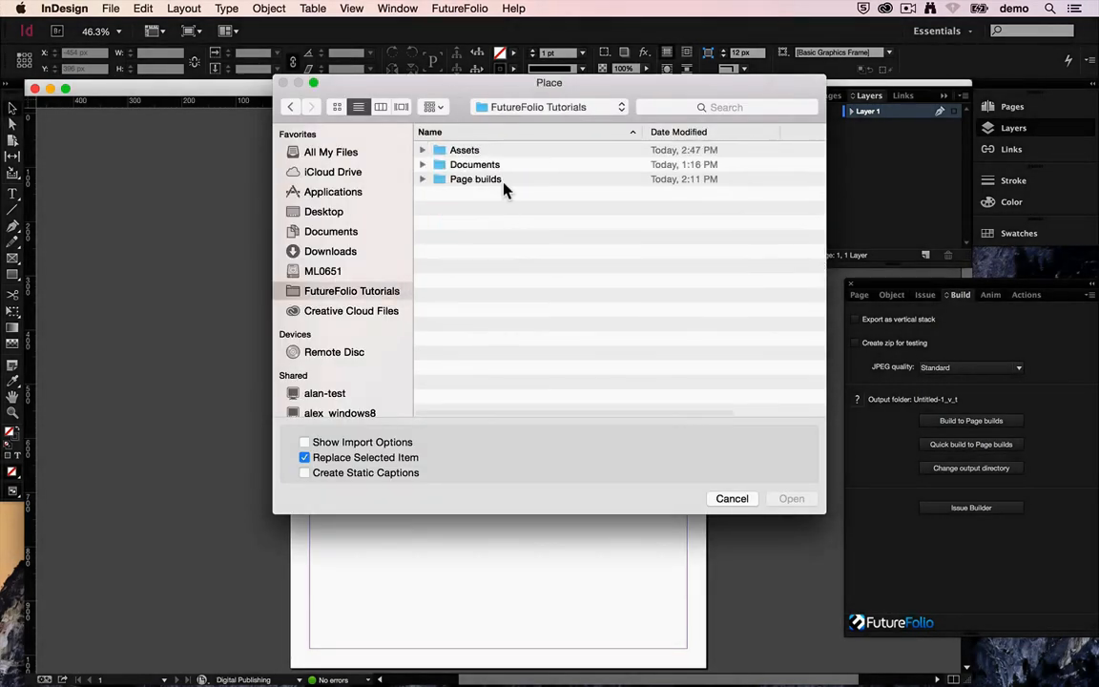
{"action": "left_click", "coordinate": [489, 151]}
{"action": "double_click", "coordinate": [491, 160]}
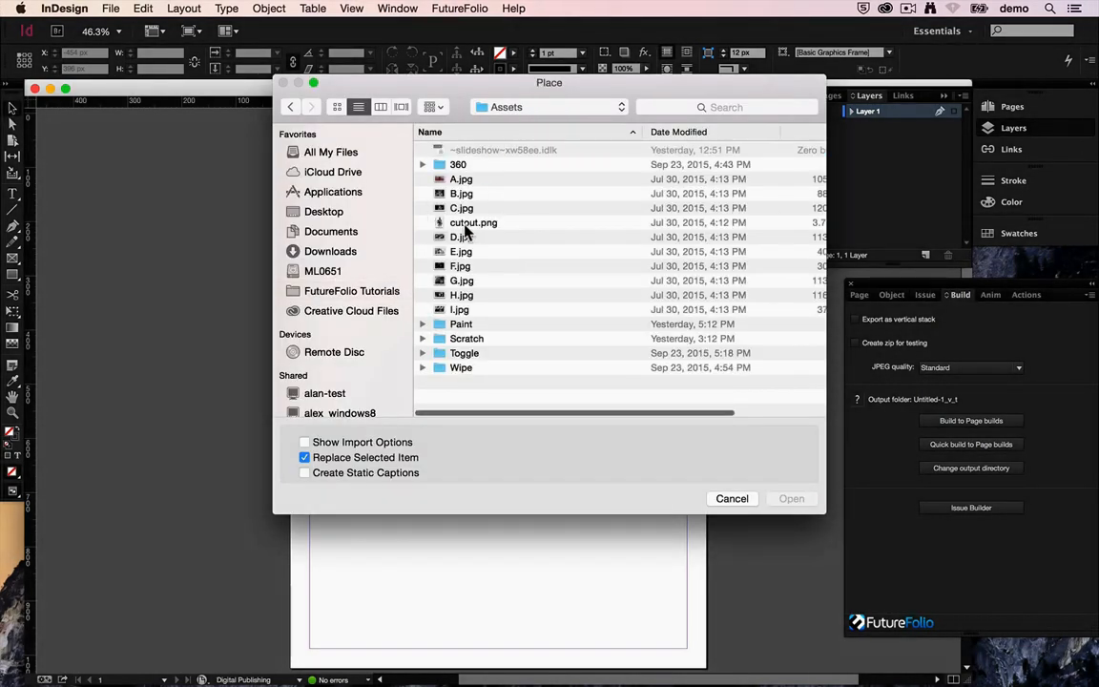
{"action": "left_click", "coordinate": [482, 222]}
{"action": "left_click", "coordinate": [777, 500]}
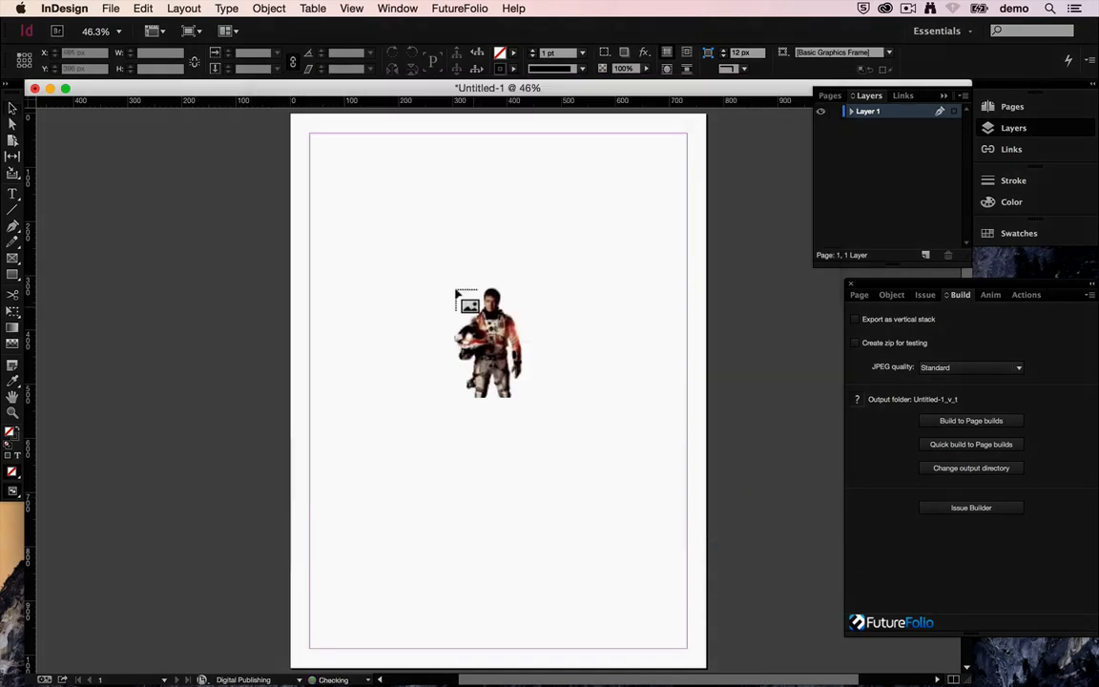
{"action": "left_click_drag", "start_coordinate": [365, 180], "coordinate": [612, 579]}
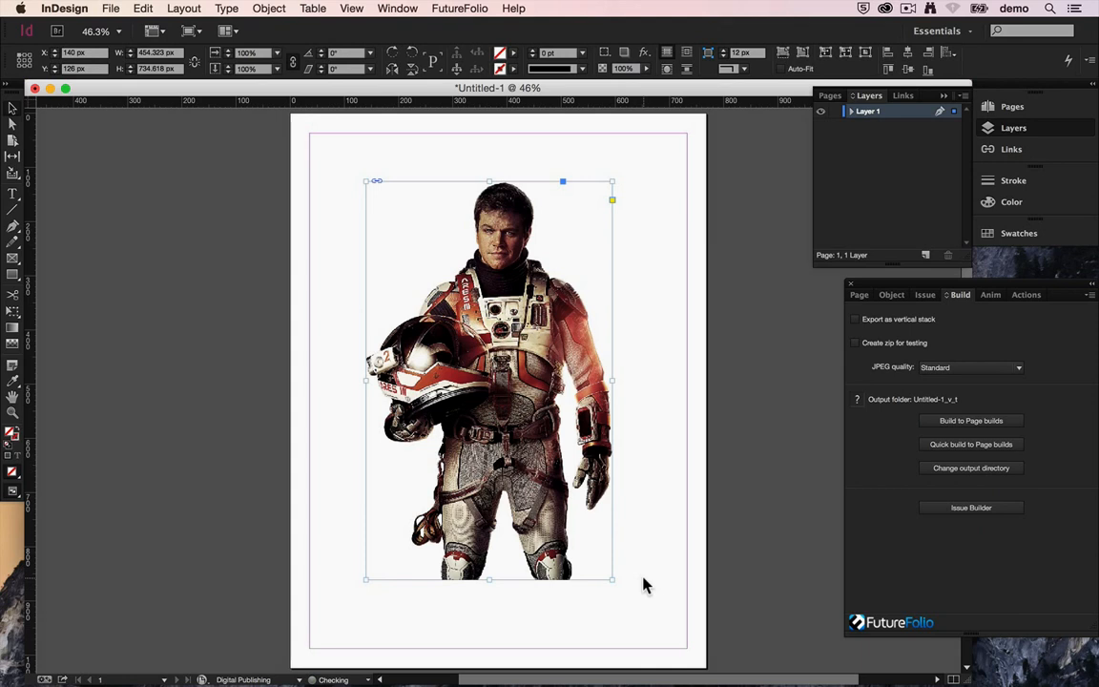
- Save the document as AdvancedImages in the Documents folder
{"action": "key", "text": "super+s"}
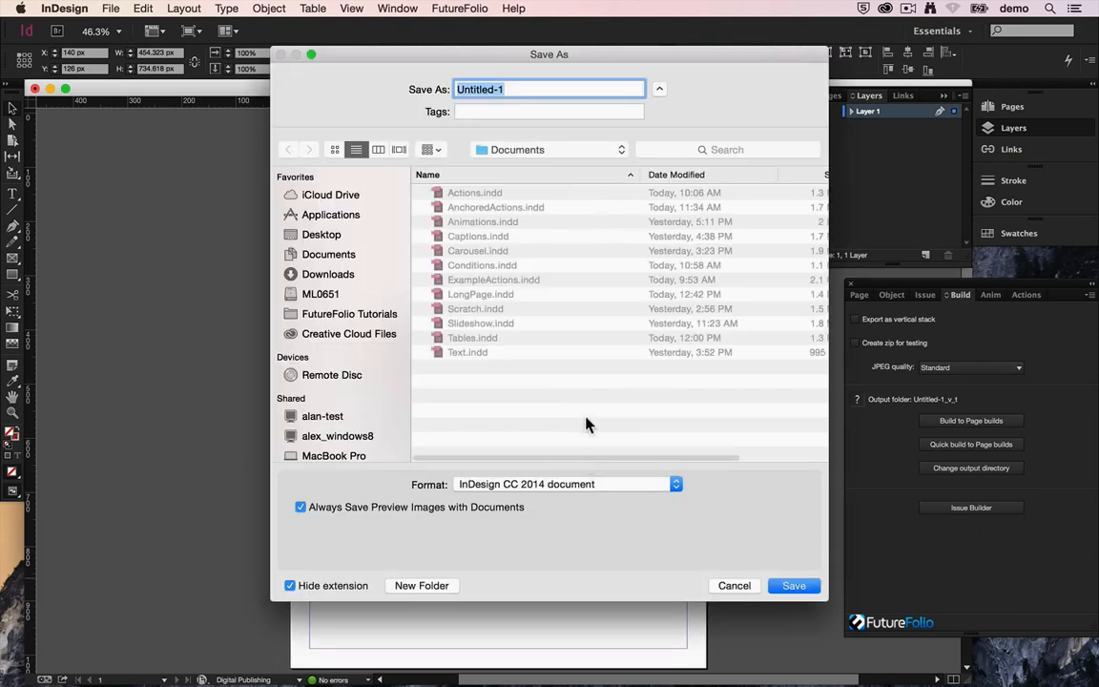
{"action": "type", "text": "Ada"}
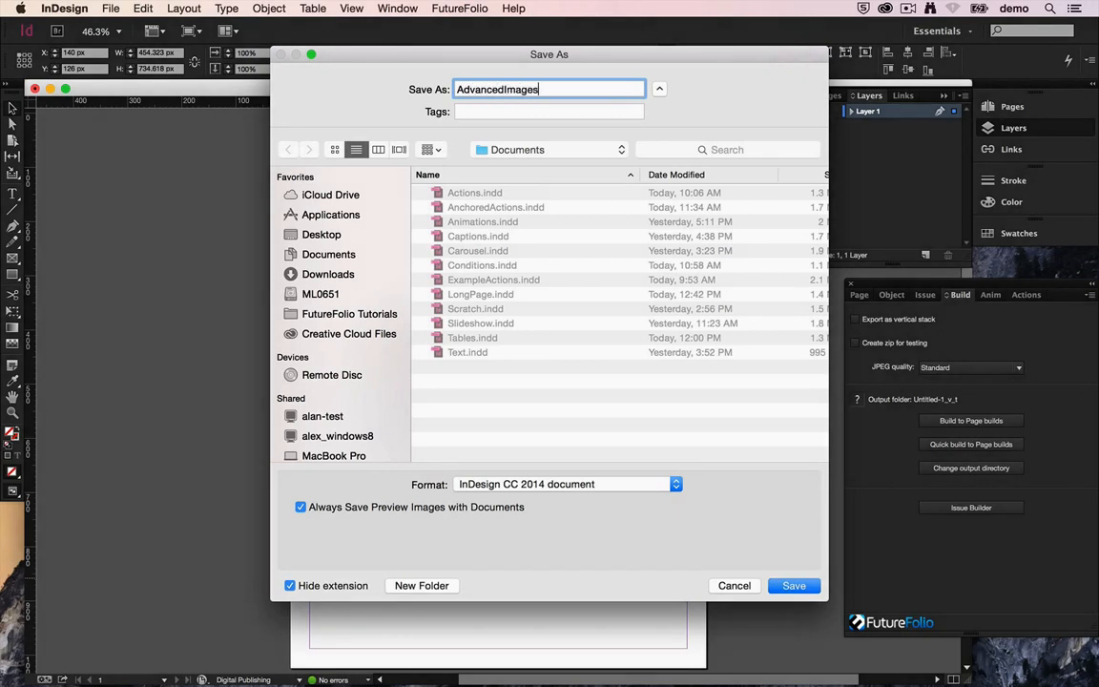
{"action": "key", "text": "Return"}
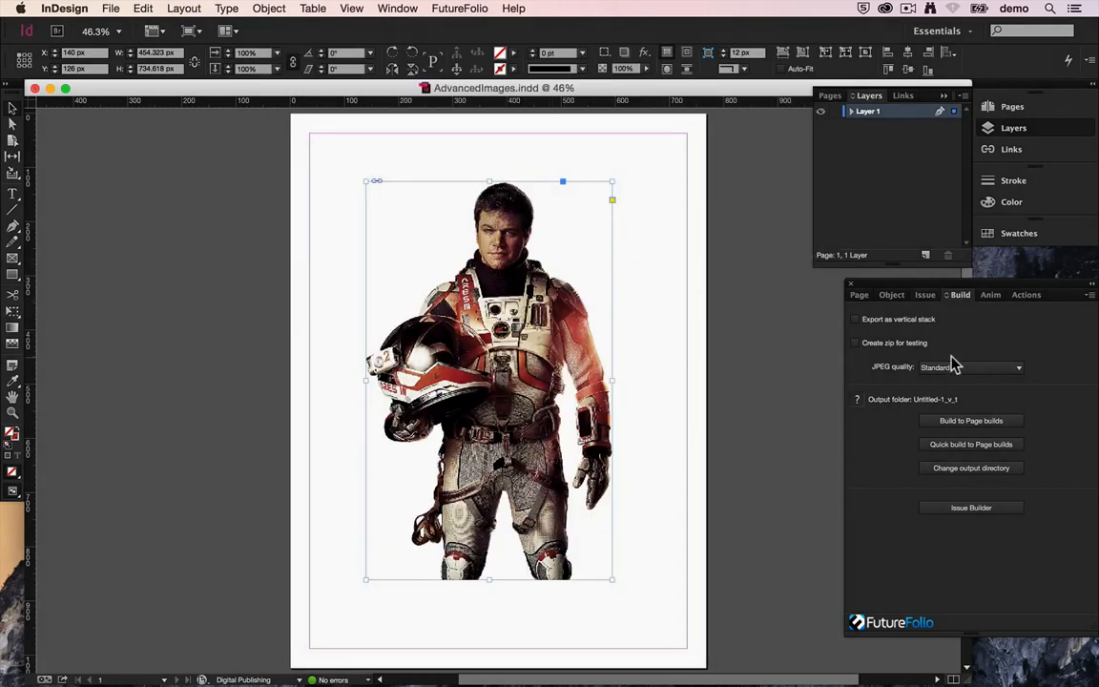
- Change the build output directory to the Simulator folder on ML0651 and run a full build
{"action": "left_click", "coordinate": [973, 467]}
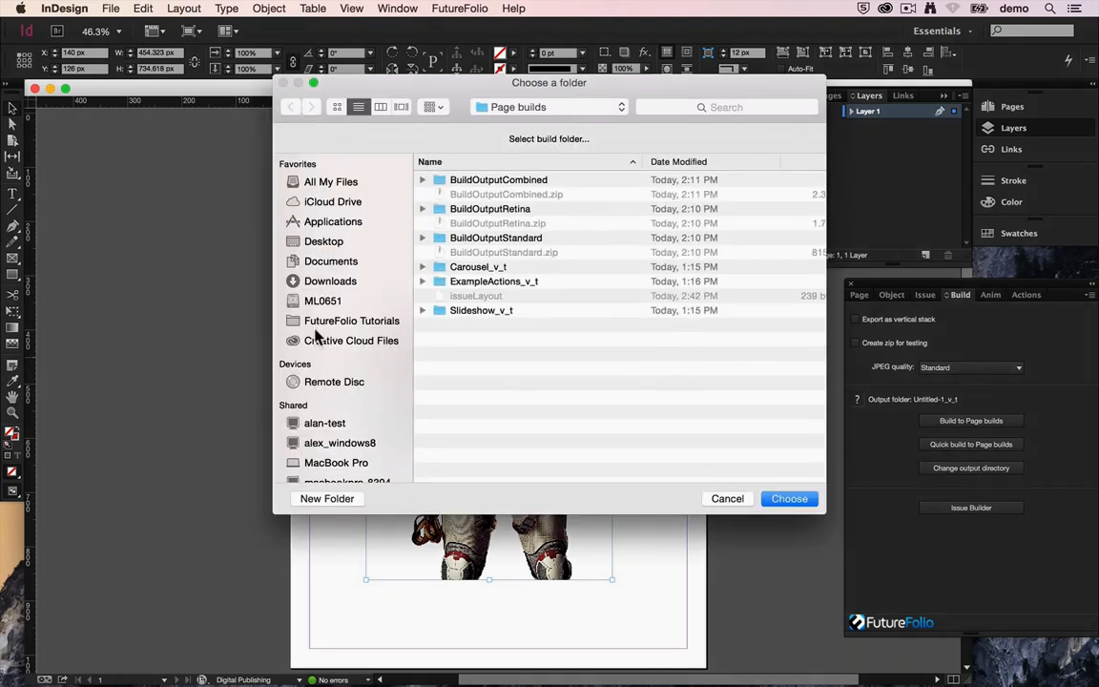
{"action": "left_click", "coordinate": [289, 301]}
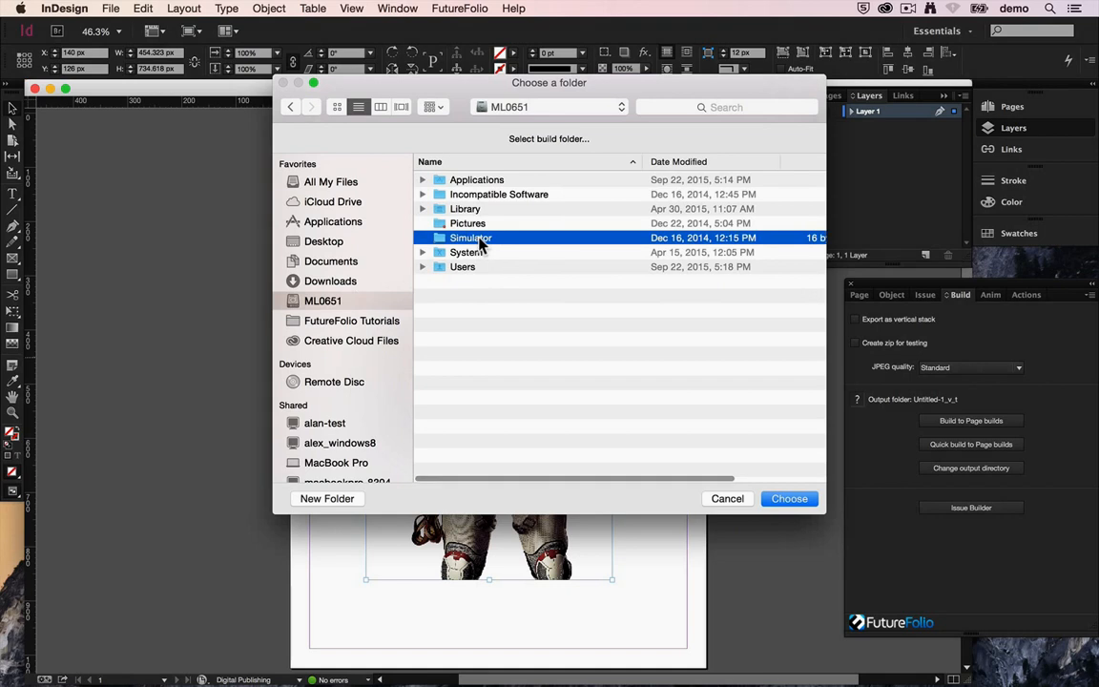
{"action": "double_click", "coordinate": [480, 240]}
{"action": "left_click", "coordinate": [788, 500]}
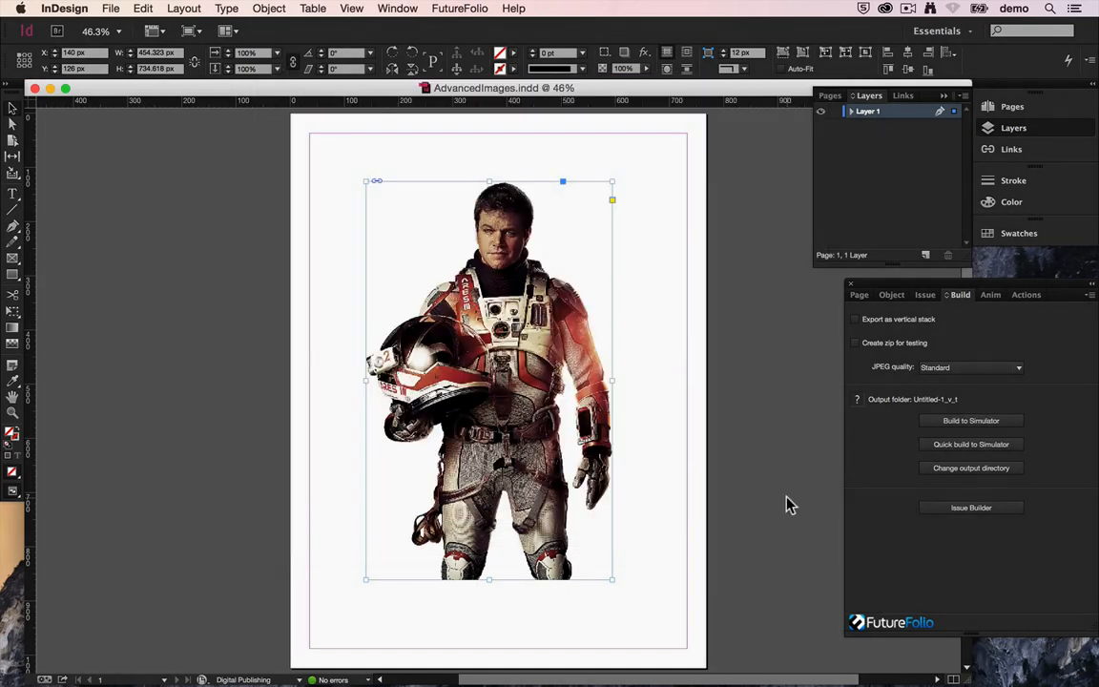
{"action": "left_click", "coordinate": [942, 424]}
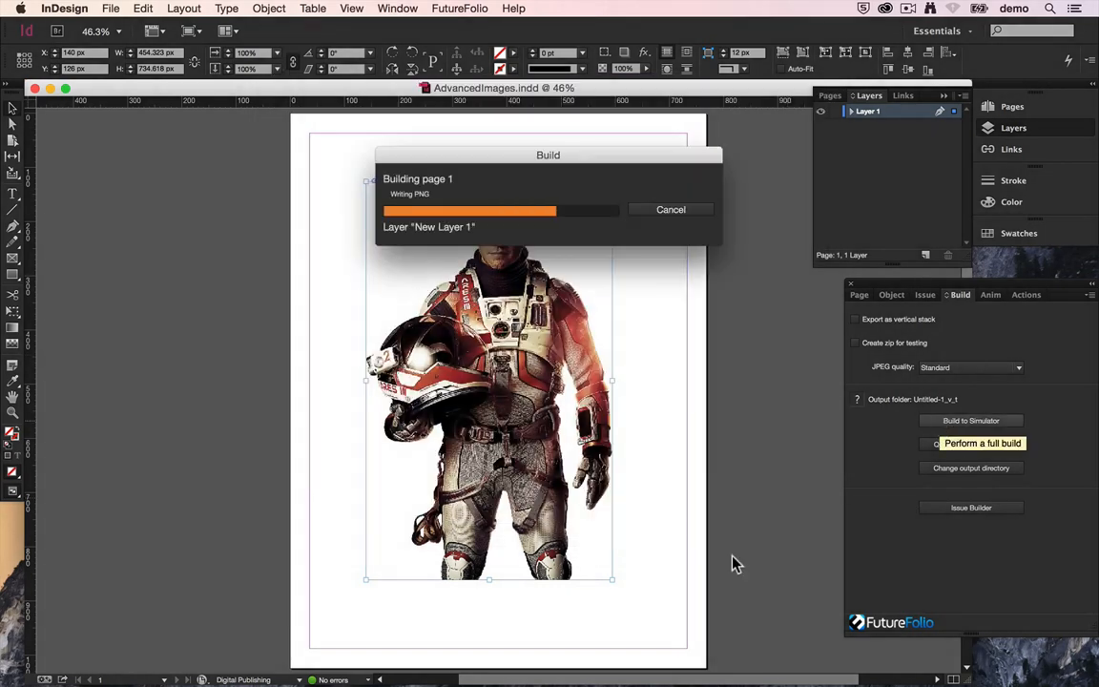
- Switch to iOS Simulator and preview the AdvancedImages_v_t issue in the FutureFolio Previewer
{"action": "left_click", "coordinate": [714, 666]}
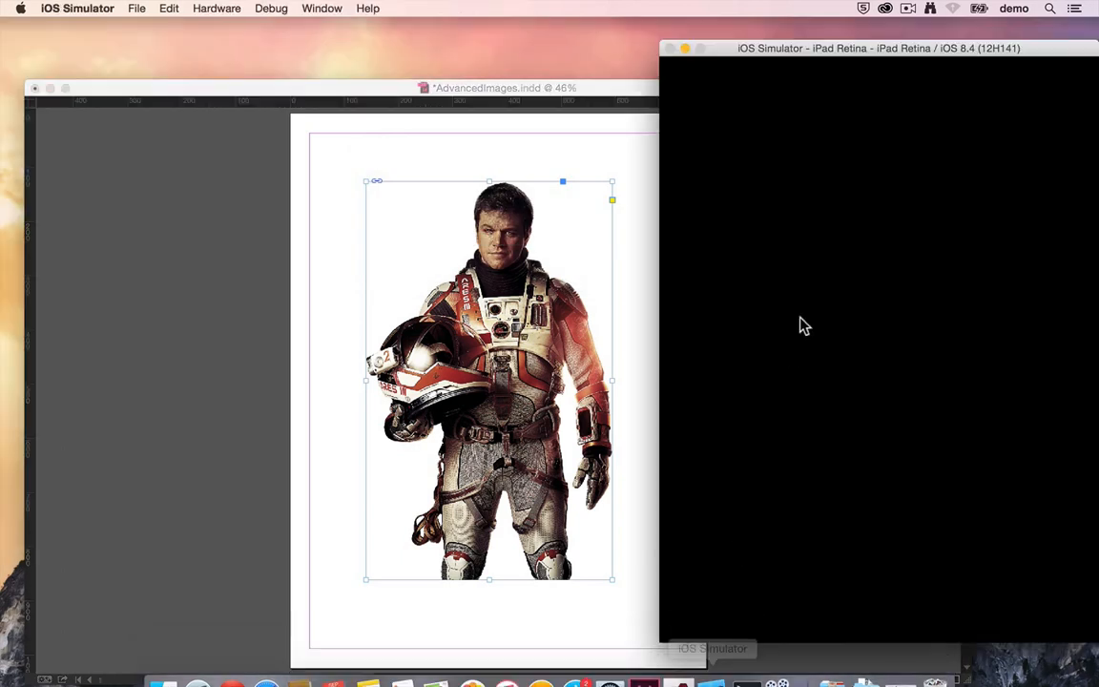
{"action": "left_click_drag", "start_coordinate": [1008, 316], "coordinate": [824, 321]}
{"action": "left_click", "coordinate": [735, 142]}
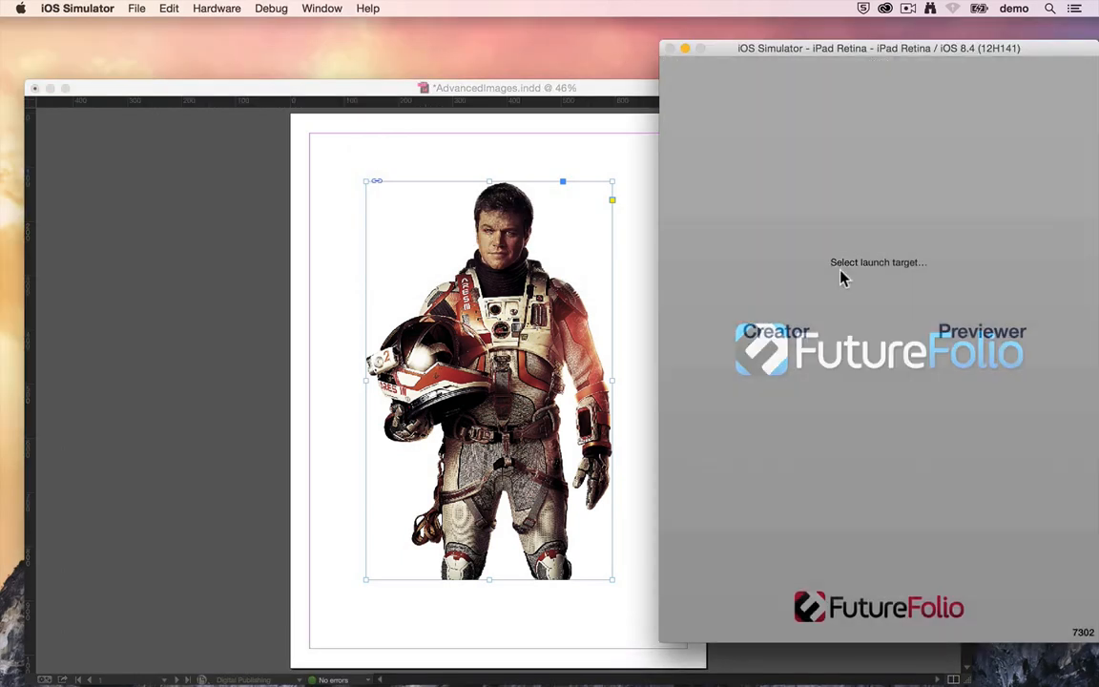
{"action": "left_click", "coordinate": [992, 334]}
{"action": "left_click", "coordinate": [1017, 88]}
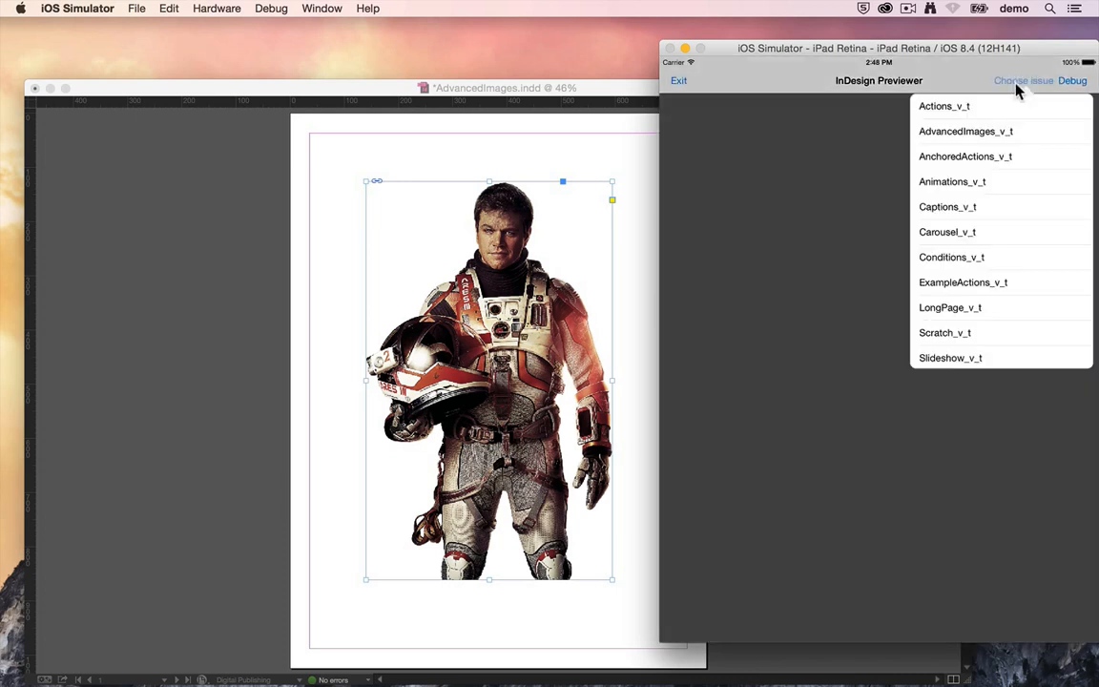
{"action": "left_click", "coordinate": [948, 133]}
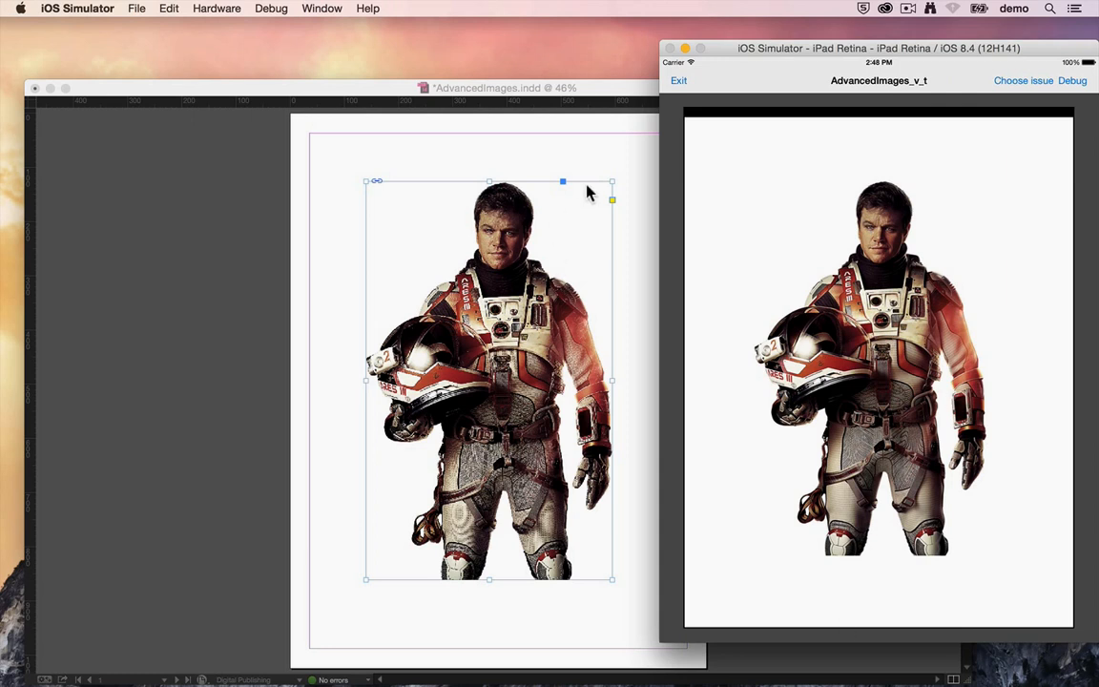
- Back in InDesign, add a text frame about 658 × 152 px across the astronaut's head reading "Here's the cover" at 72 pt
{"action": "left_click", "coordinate": [302, 216]}
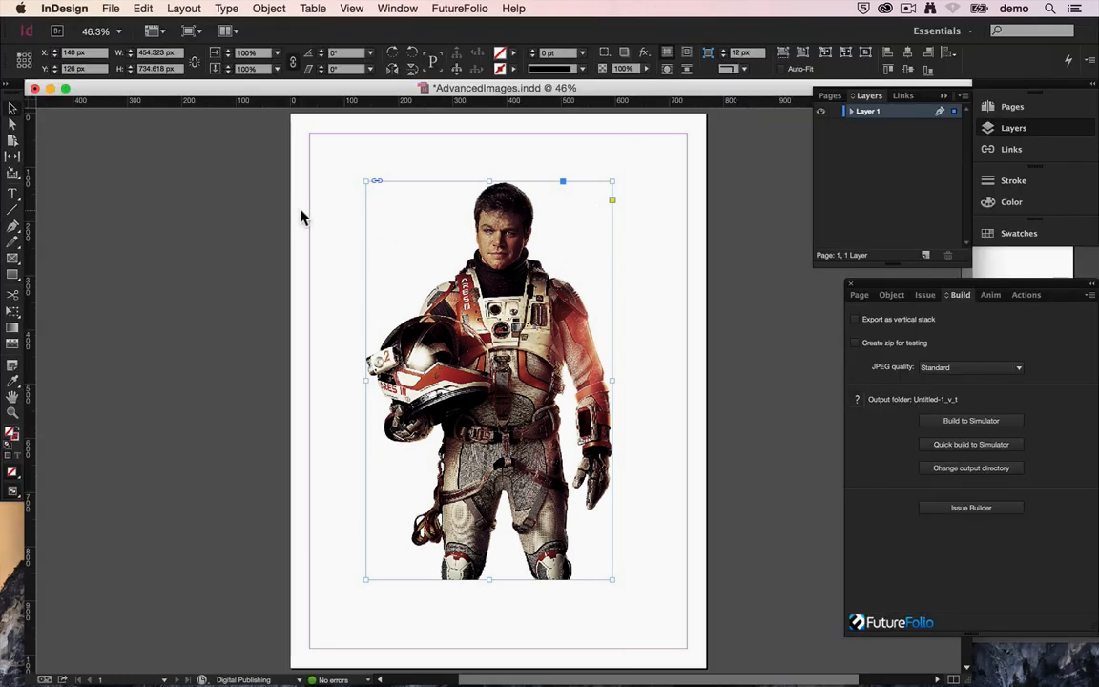
{"action": "left_click", "coordinate": [314, 214]}
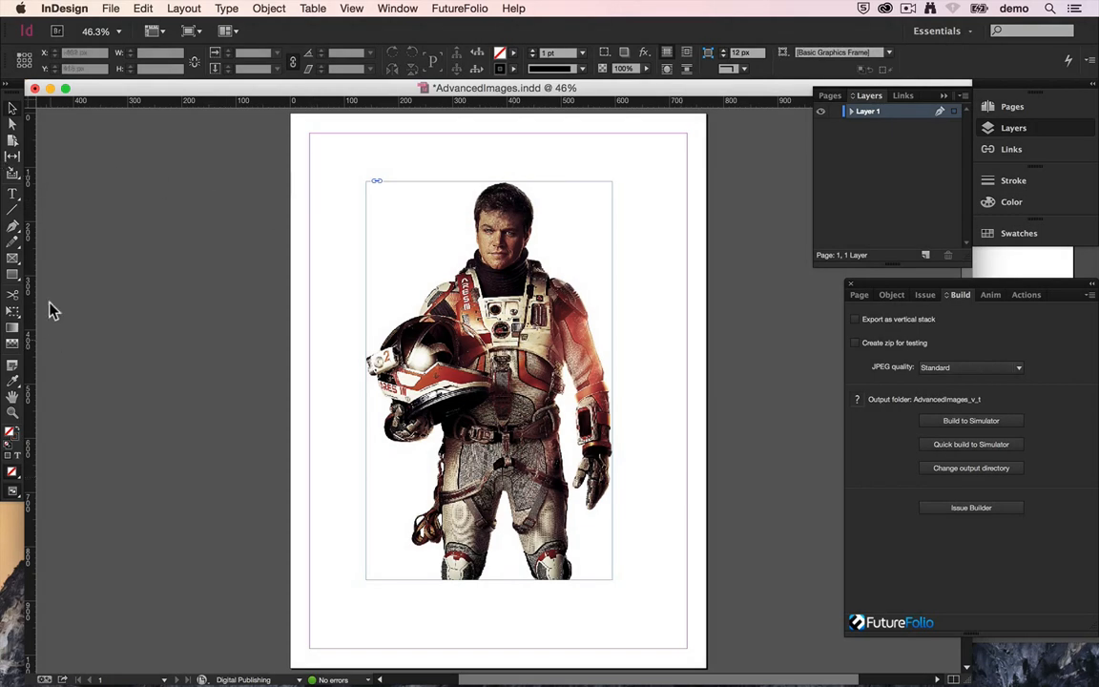
{"action": "left_click", "coordinate": [13, 191]}
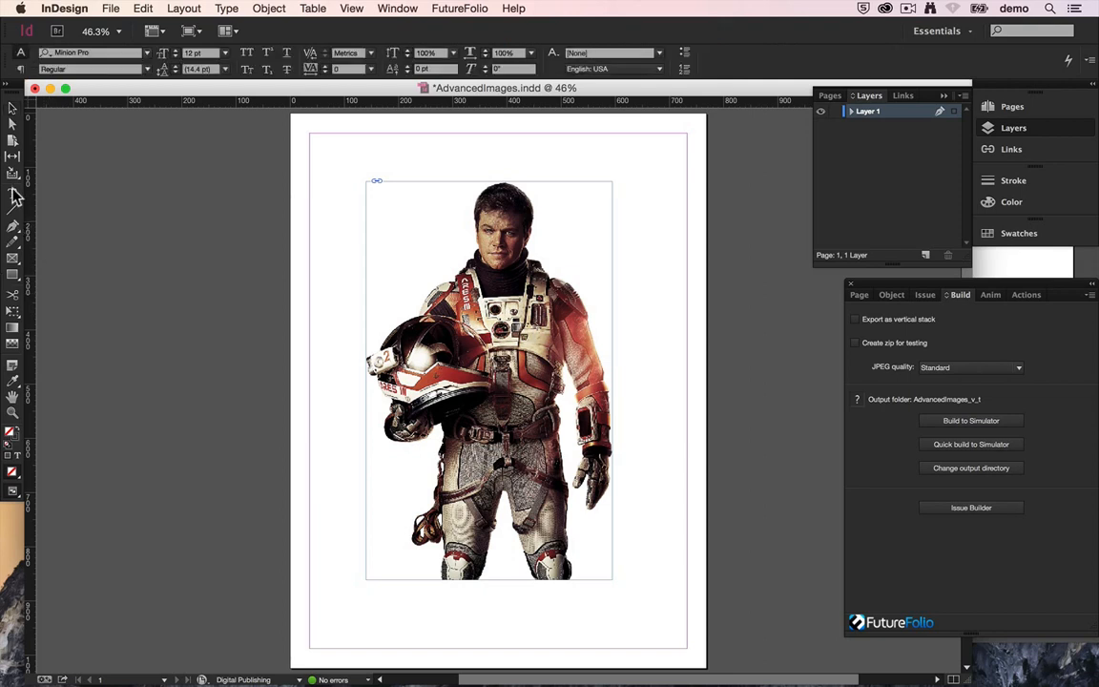
{"action": "left_click_drag", "start_coordinate": [330, 186], "coordinate": [685, 268]}
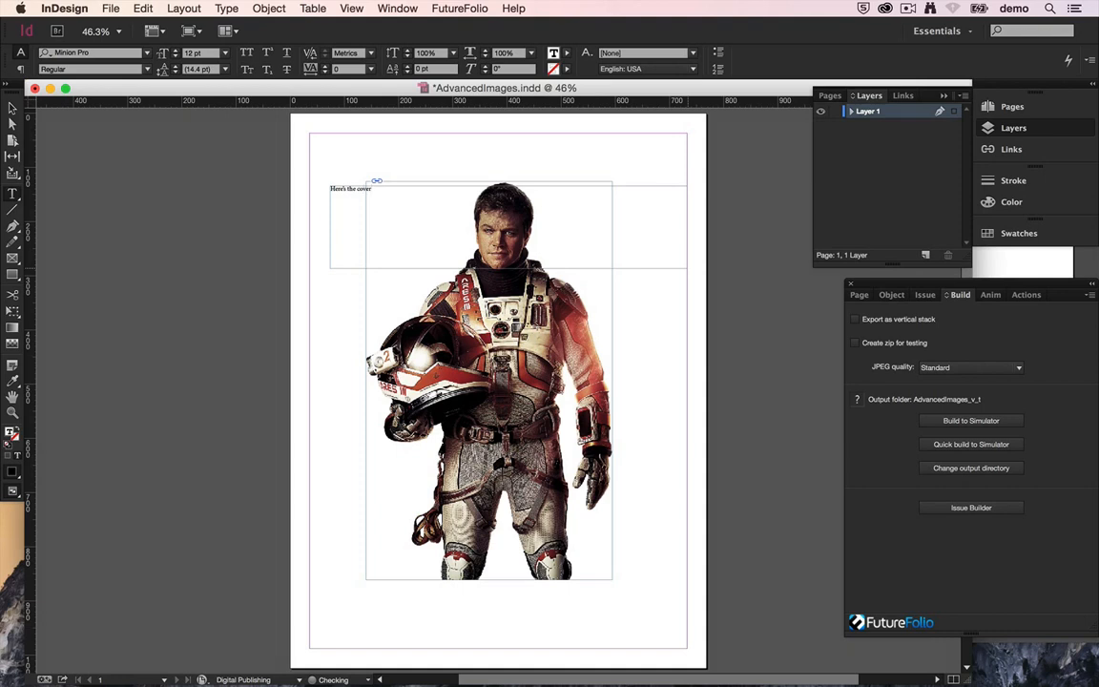
{"action": "key", "text": "super+a"}
{"action": "left_click", "coordinate": [224, 54]}
{"action": "left_click", "coordinate": [212, 284]}
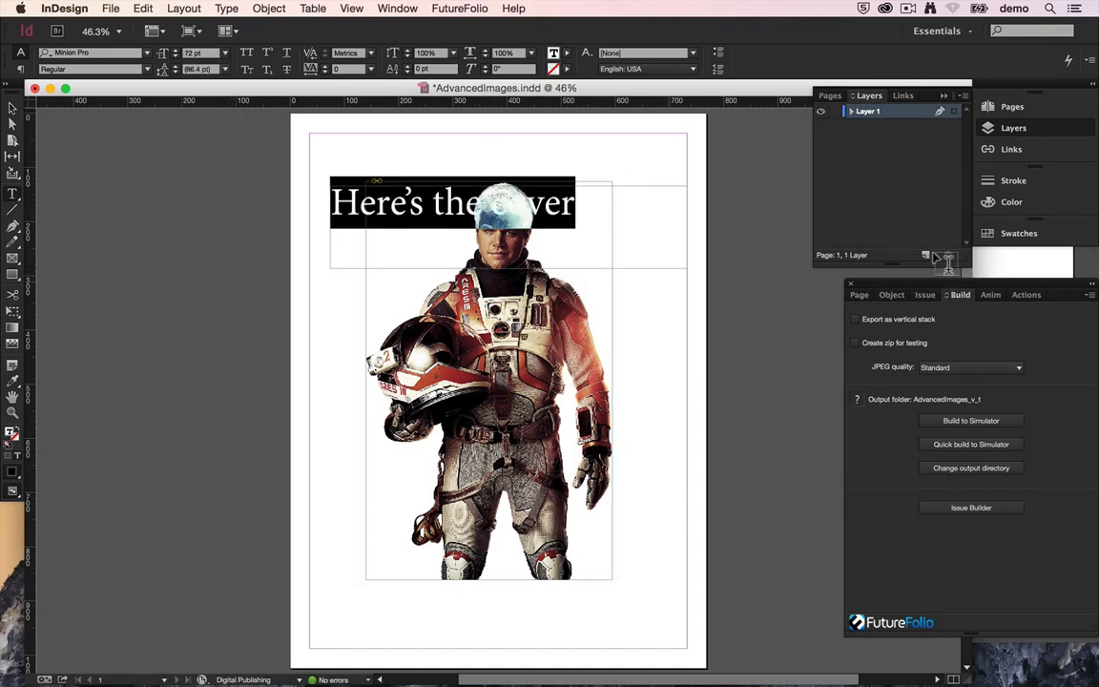
- Put the "Here's the cover" text behind cutout.png and move its frame up to about X 86 px, Y 86 px
{"action": "left_click", "coordinate": [852, 111]}
{"action": "left_click_drag", "start_coordinate": [887, 126], "coordinate": [887, 153]}
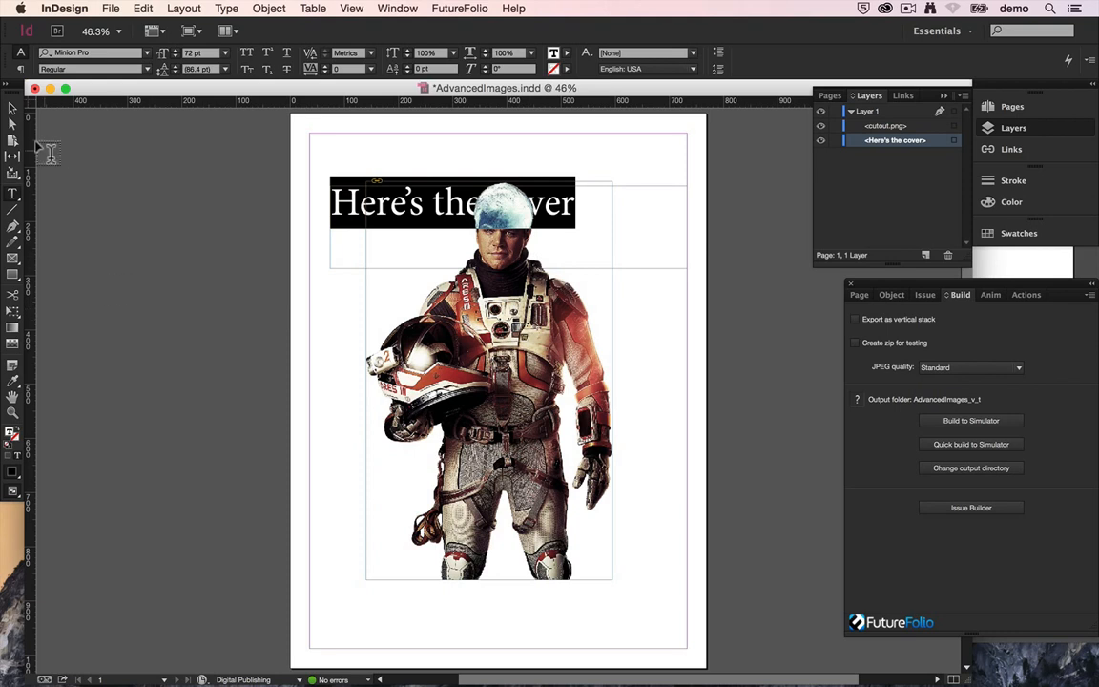
{"action": "left_click", "coordinate": [12, 106]}
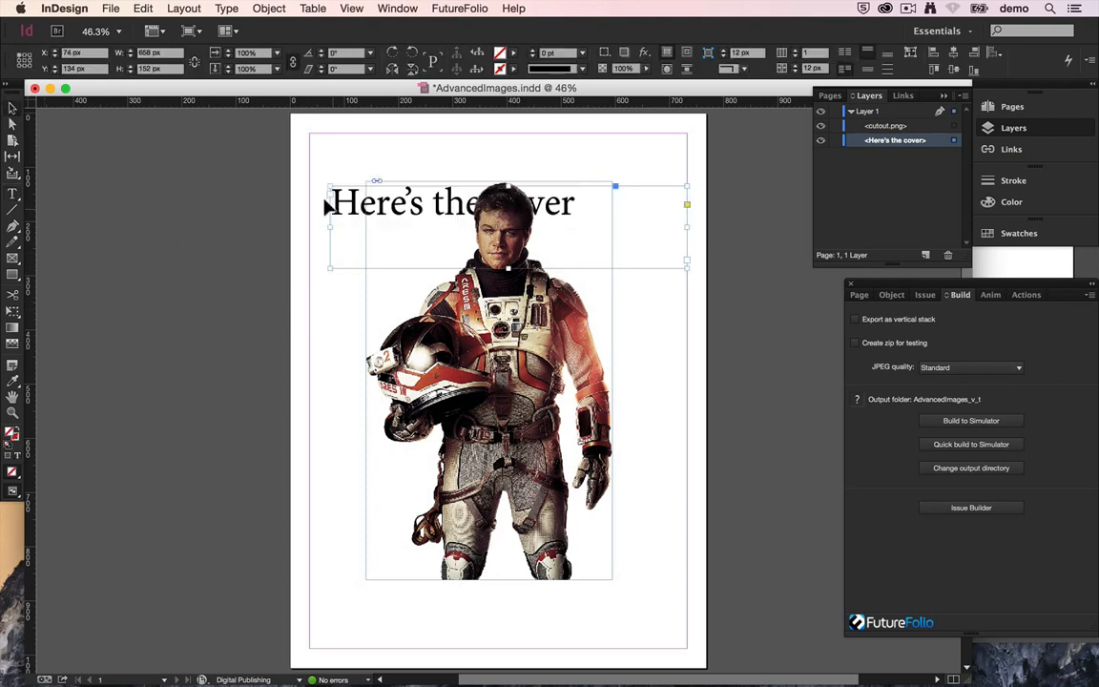
{"action": "left_click_drag", "start_coordinate": [328, 201], "coordinate": [337, 177]}
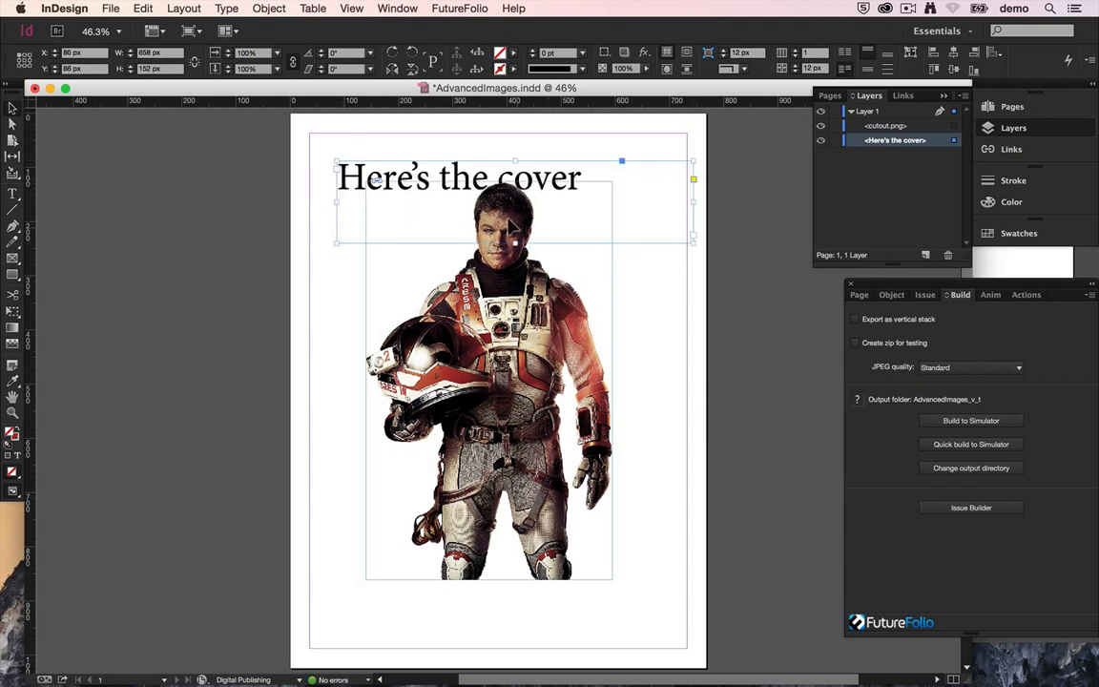
- Deselect the text frame, quick build the page to the Simulator folder and check the cover in iOS Simulator
{"action": "left_click", "coordinate": [691, 402]}
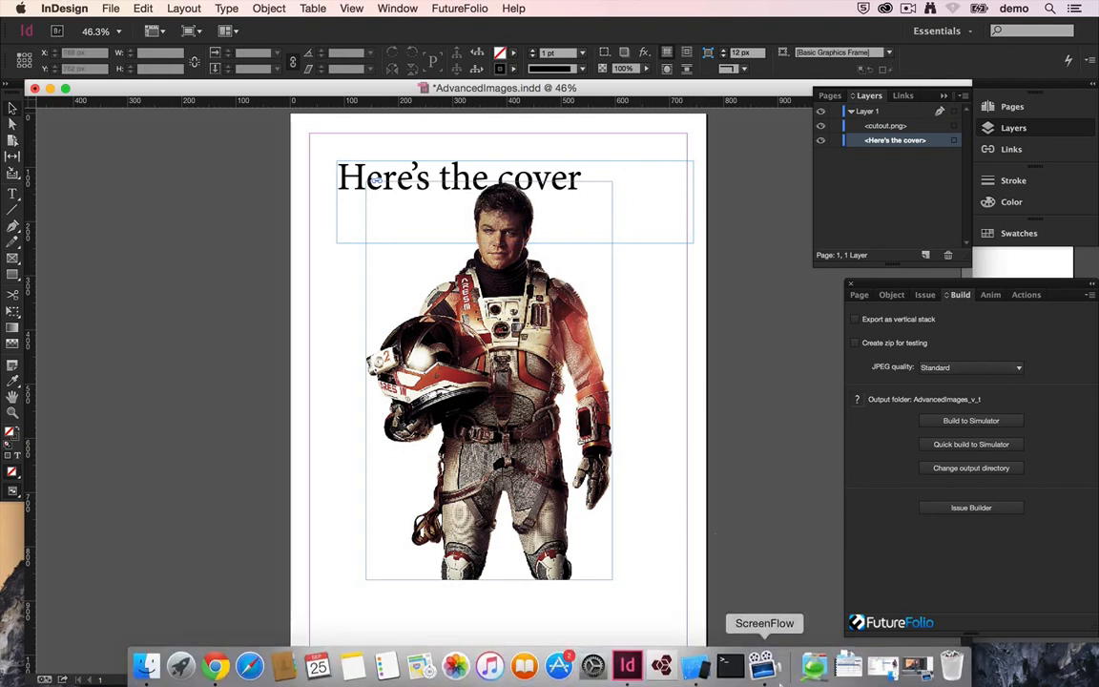
{"action": "left_click", "coordinate": [957, 445]}
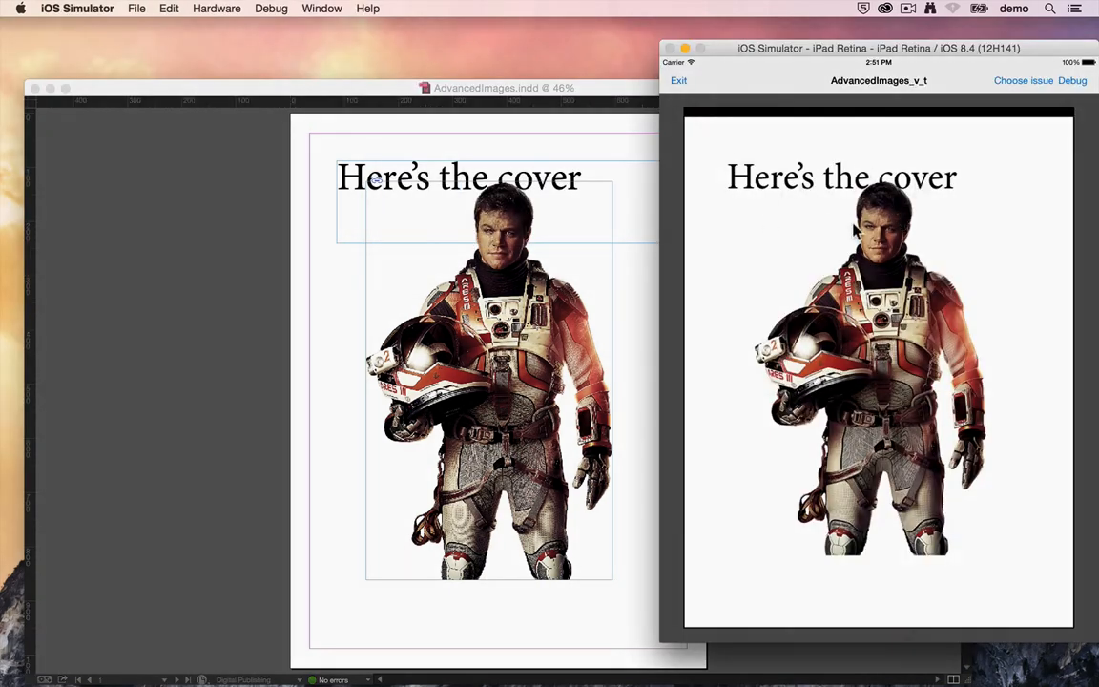
{"action": "left_click", "coordinate": [615, 95]}
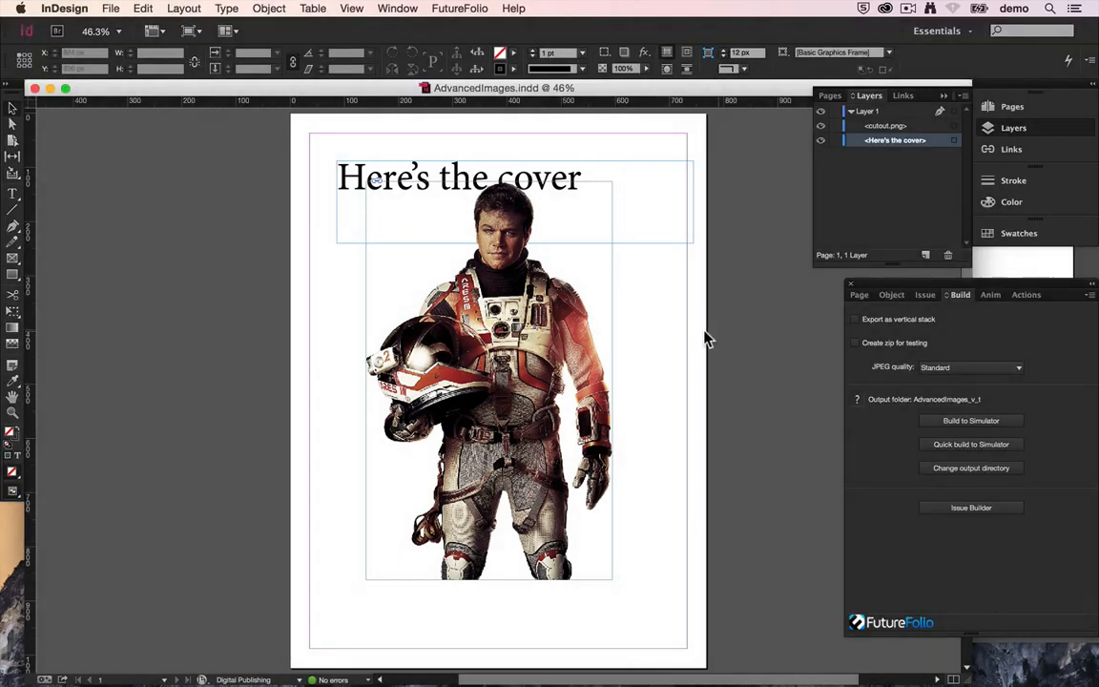
- Select the astronaut image in InDesign and show its FutureFolio object settings
{"action": "left_click", "coordinate": [565, 253]}
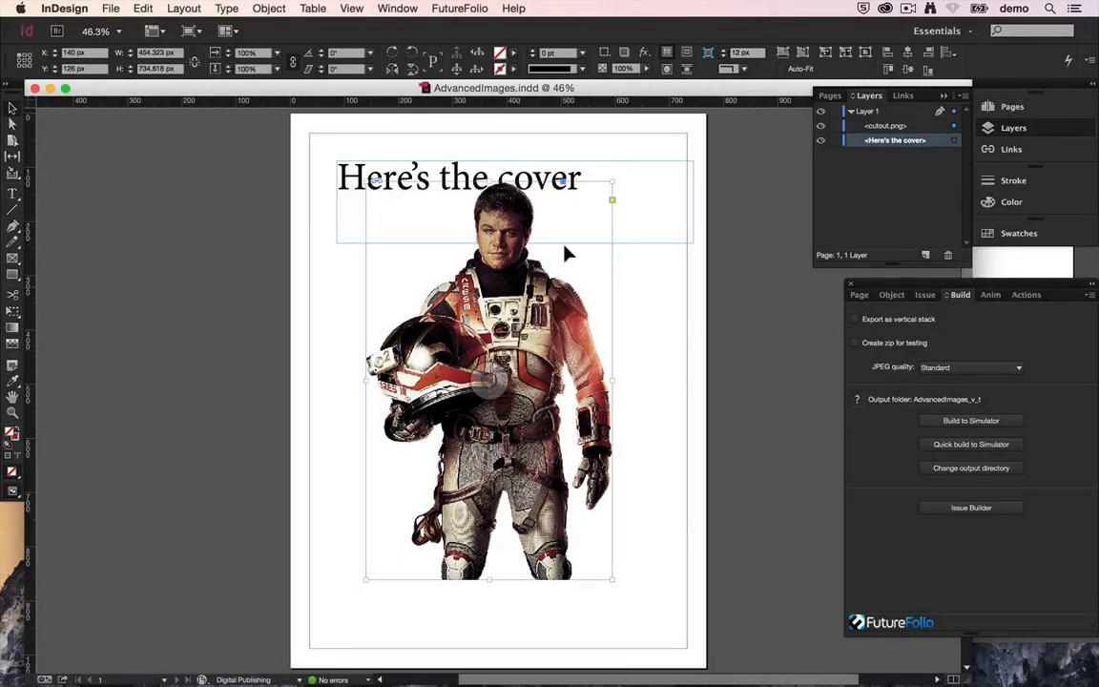
{"action": "left_click", "coordinate": [892, 296]}
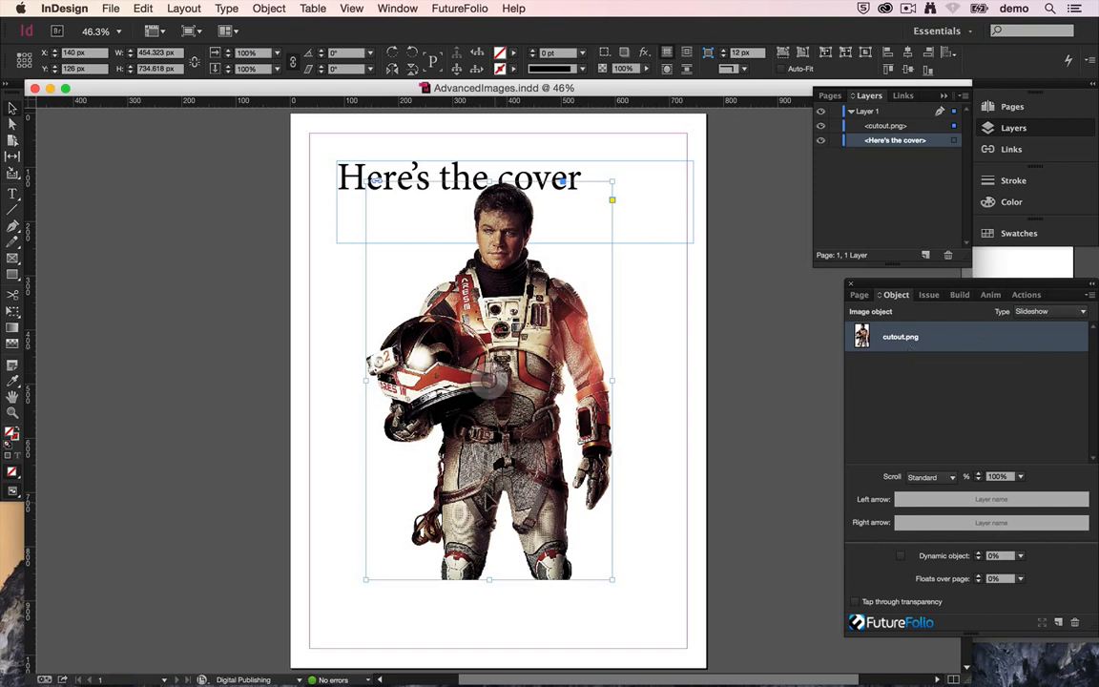
- Switch to Finder and inspect the exported astronaut PNG in the Simulator folder's AdvancedImages_v_t build on ML0651
{"action": "mouse_move", "coordinate": [34, 680]}
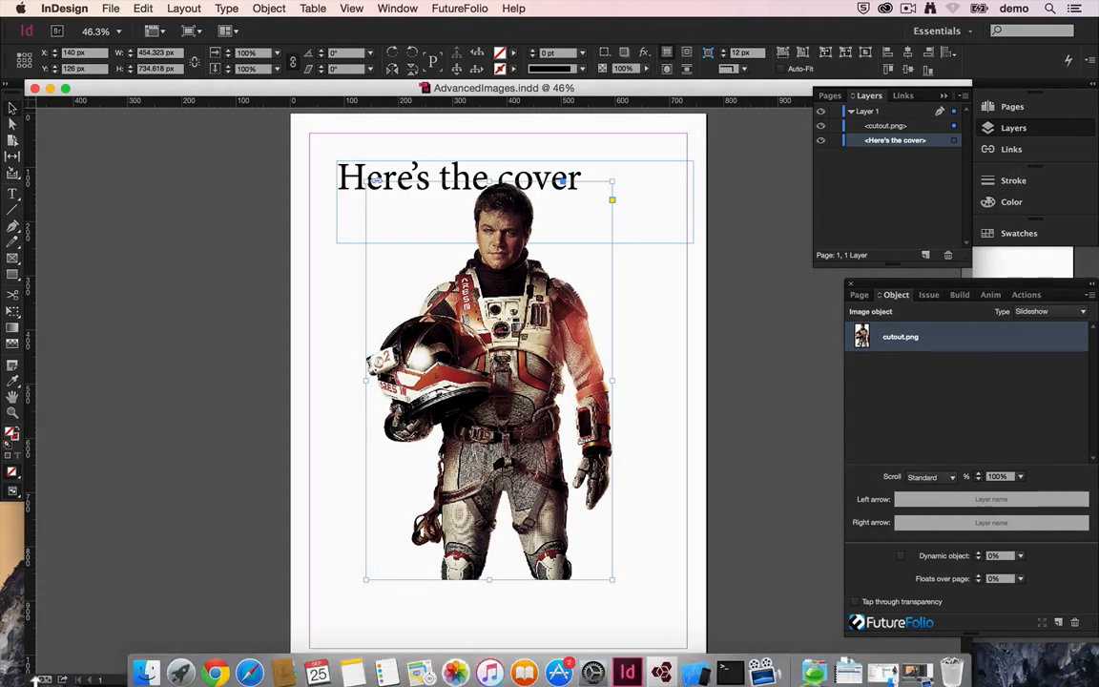
{"action": "left_click", "coordinate": [146, 674]}
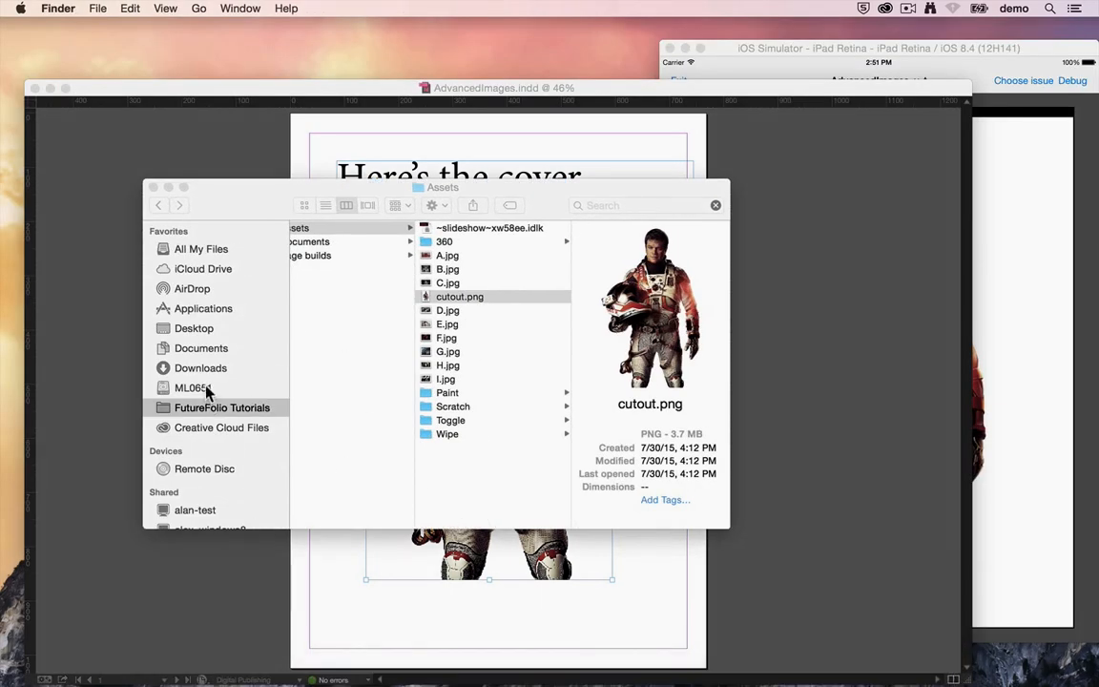
{"action": "left_click", "coordinate": [362, 362]}
{"action": "left_click", "coordinate": [229, 387]}
{"action": "left_click", "coordinate": [375, 285]}
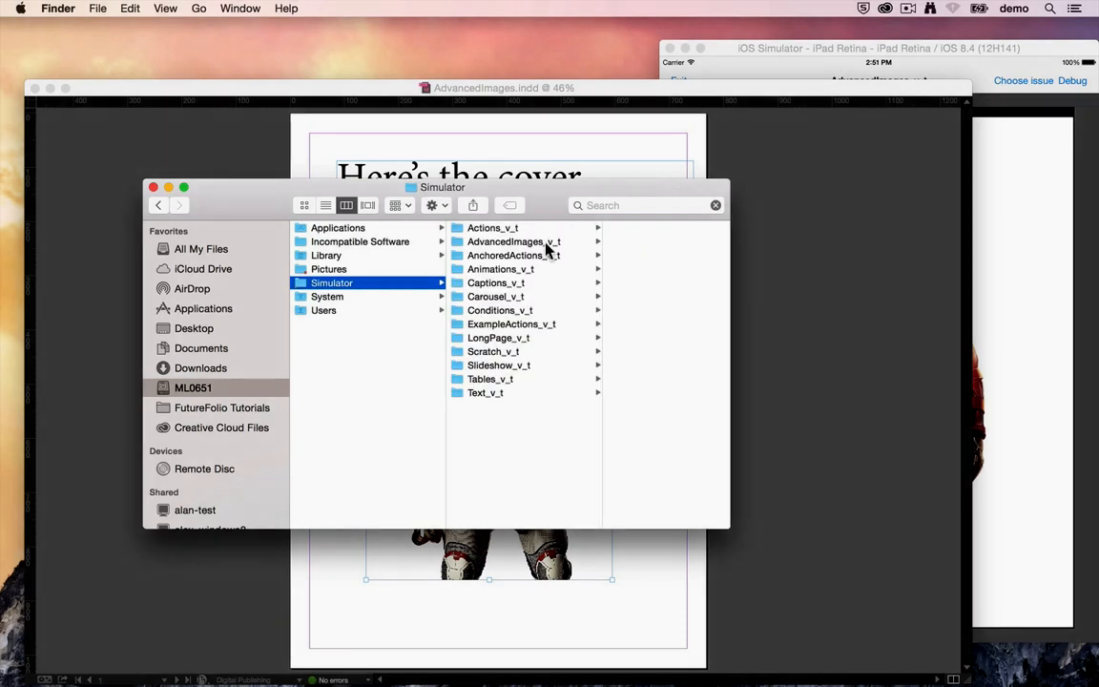
{"action": "left_click", "coordinate": [547, 244]}
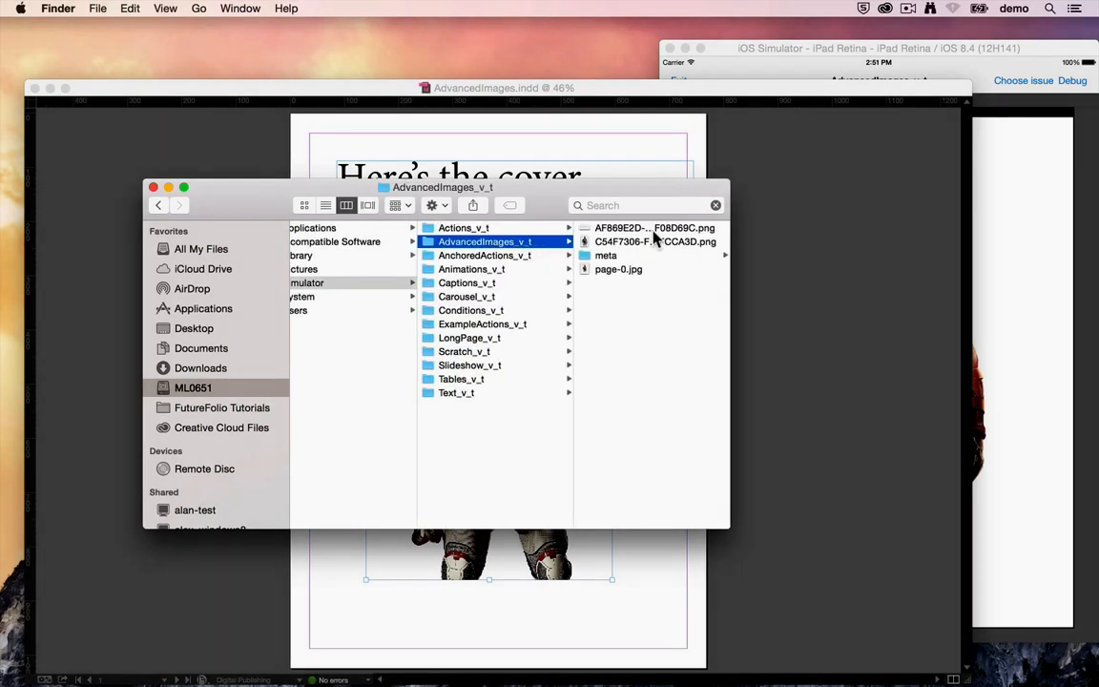
{"action": "left_click", "coordinate": [680, 245]}
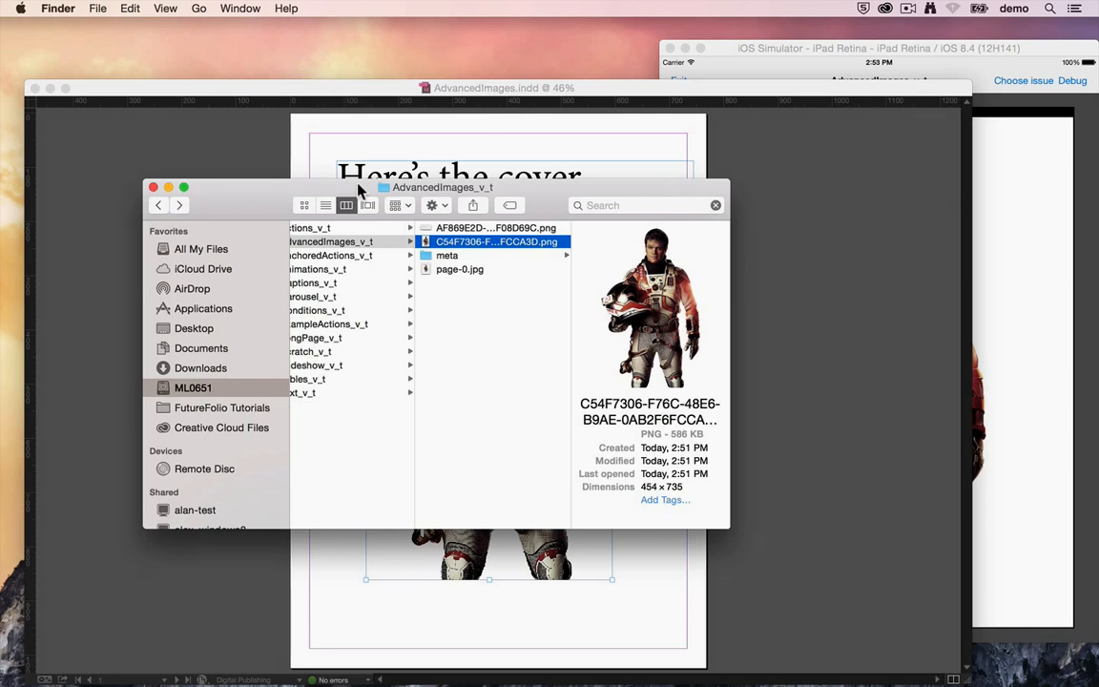
- Switch to InDesign, add the cutout JPG from the Assets folder to the astronaut's image object and remove cutout.png from it
{"action": "left_click", "coordinate": [336, 92]}
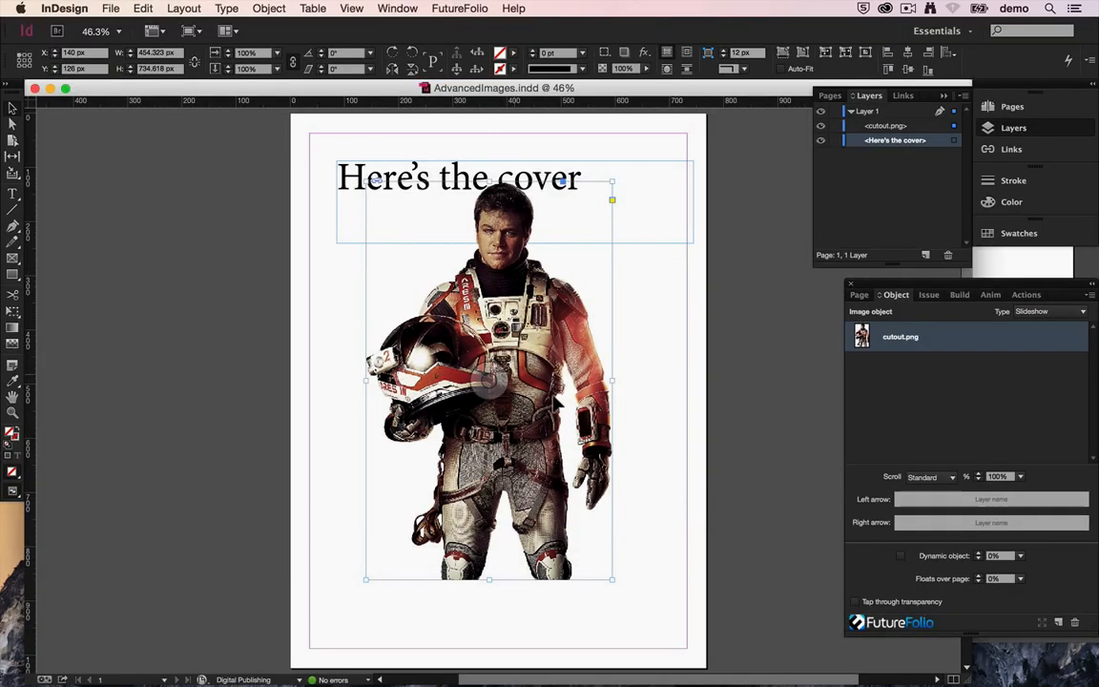
{"action": "left_click", "coordinate": [1040, 623]}
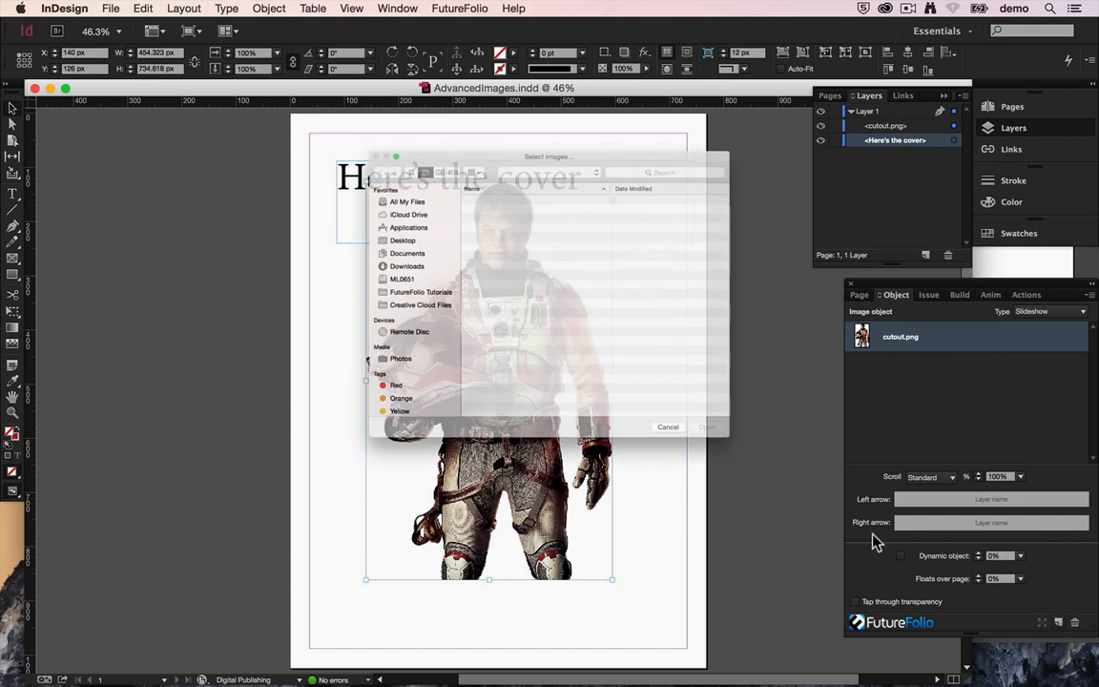
{"action": "left_click", "coordinate": [465, 223]}
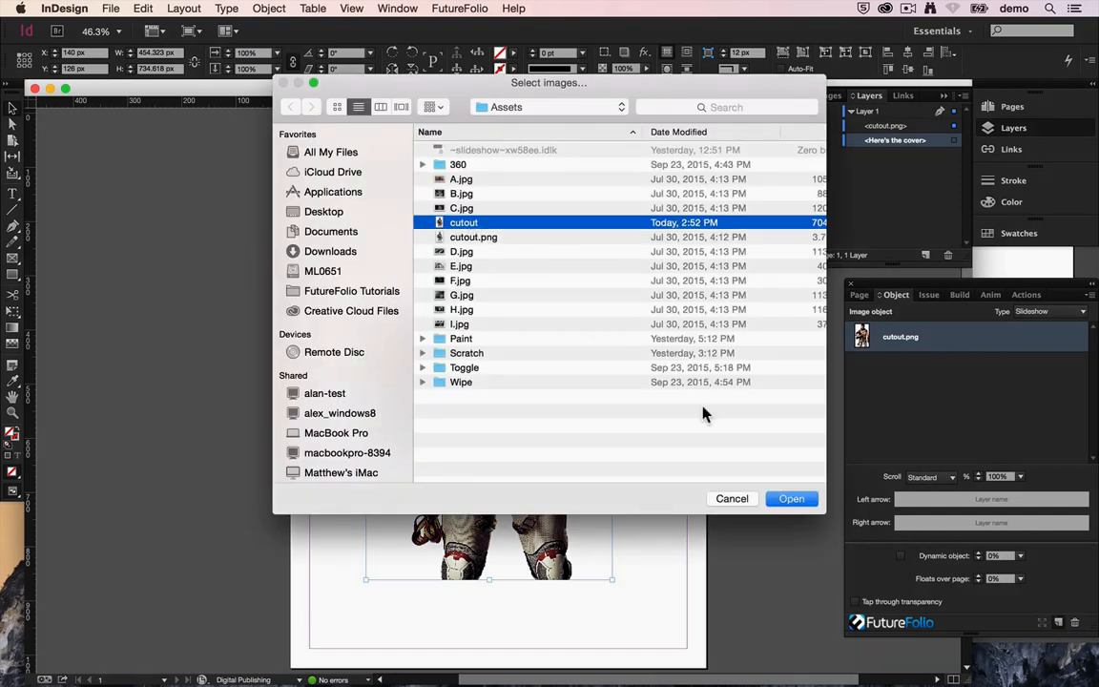
{"action": "left_click", "coordinate": [792, 499]}
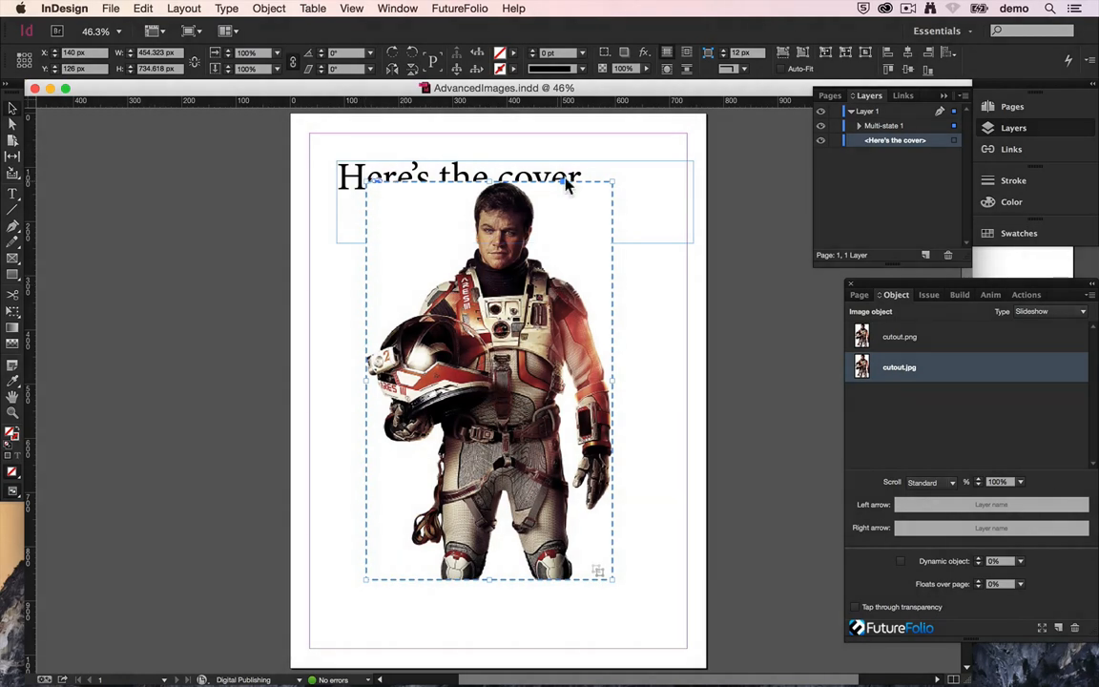
{"action": "left_click", "coordinate": [952, 344]}
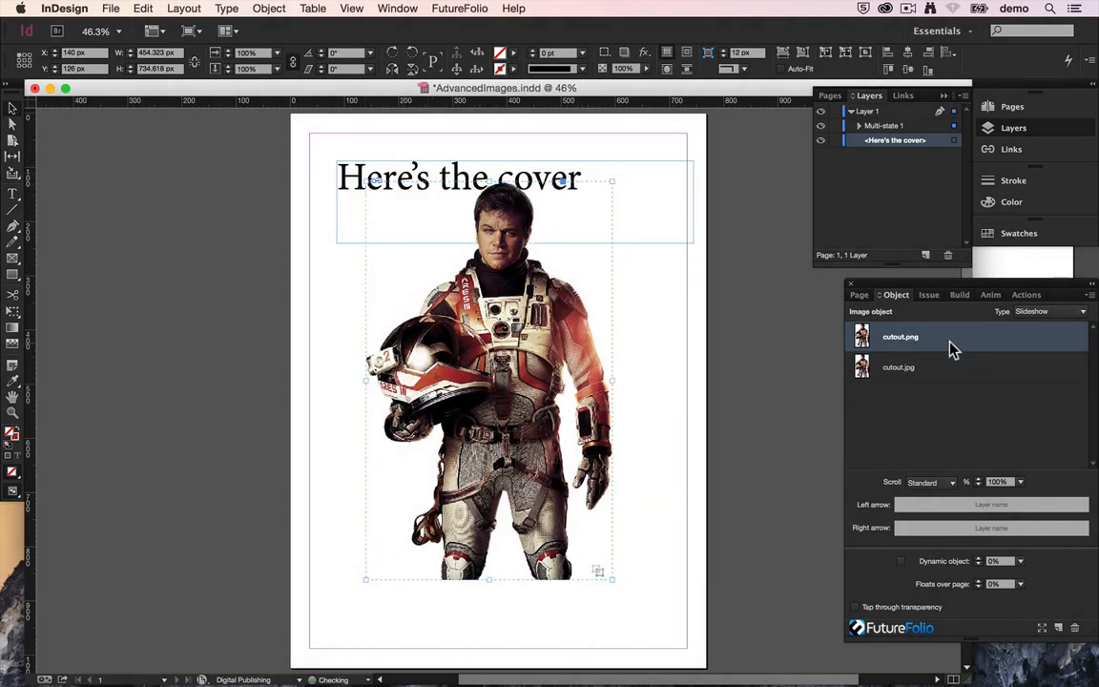
{"action": "left_click", "coordinate": [1075, 627]}
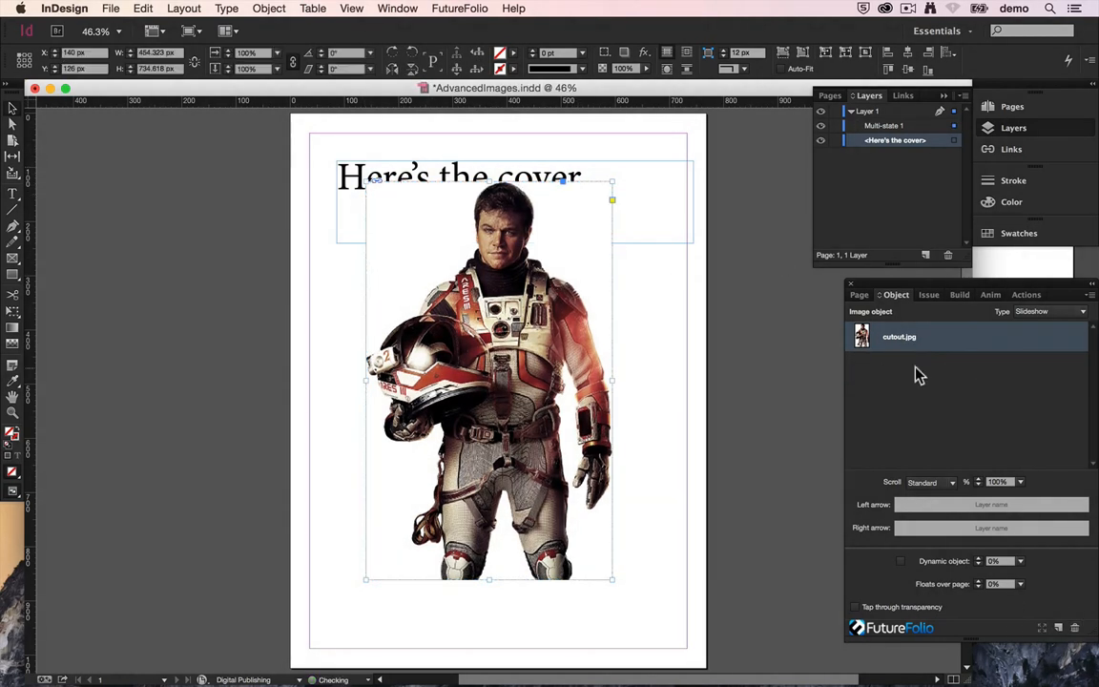
- Build the page to the Simulator and check the exported image files in Finder's AdvancedImages_v_t folder
{"action": "left_click", "coordinate": [960, 298]}
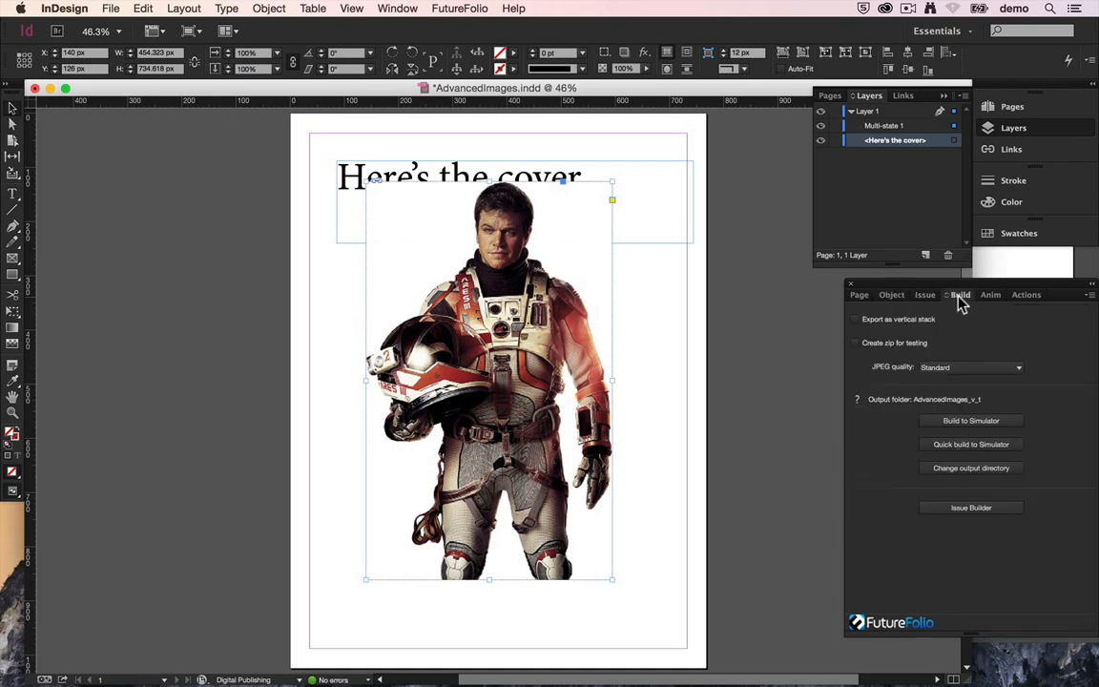
{"action": "left_click", "coordinate": [968, 422]}
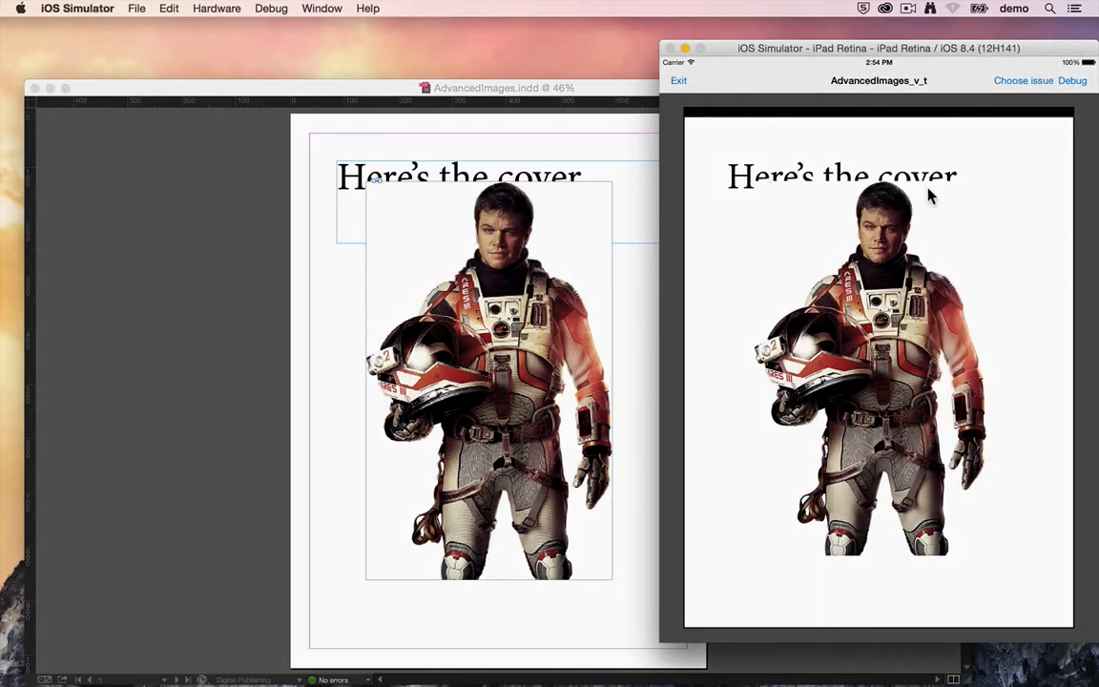
{"action": "key", "text": "super+Tab"}
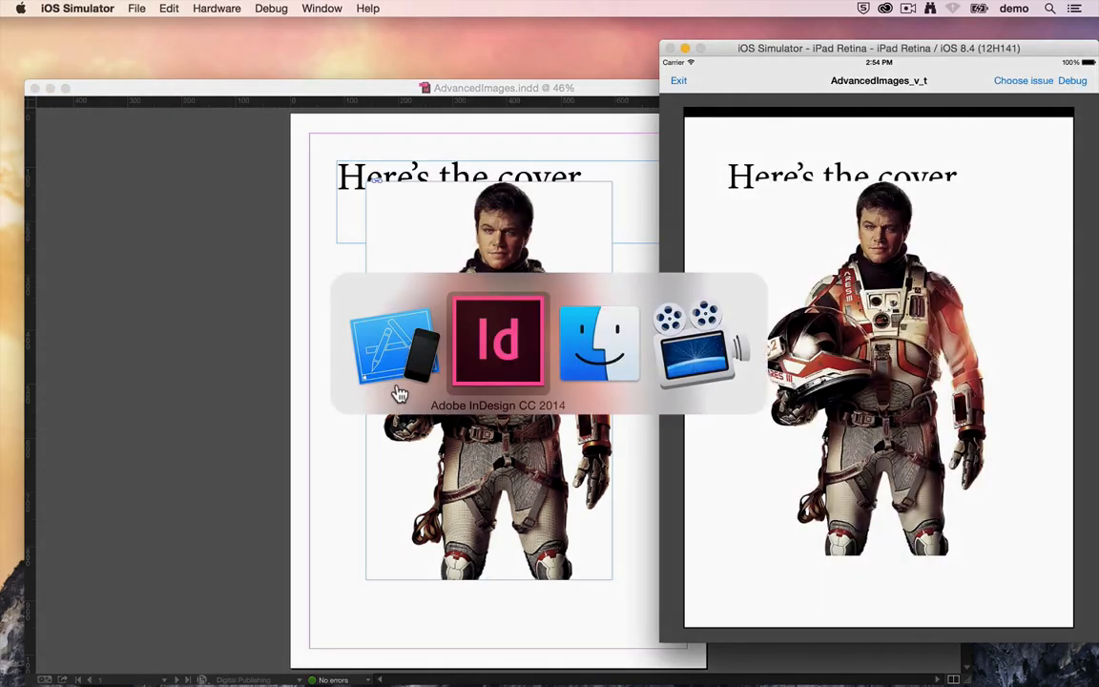
{"action": "key", "text": "super+Tab"}
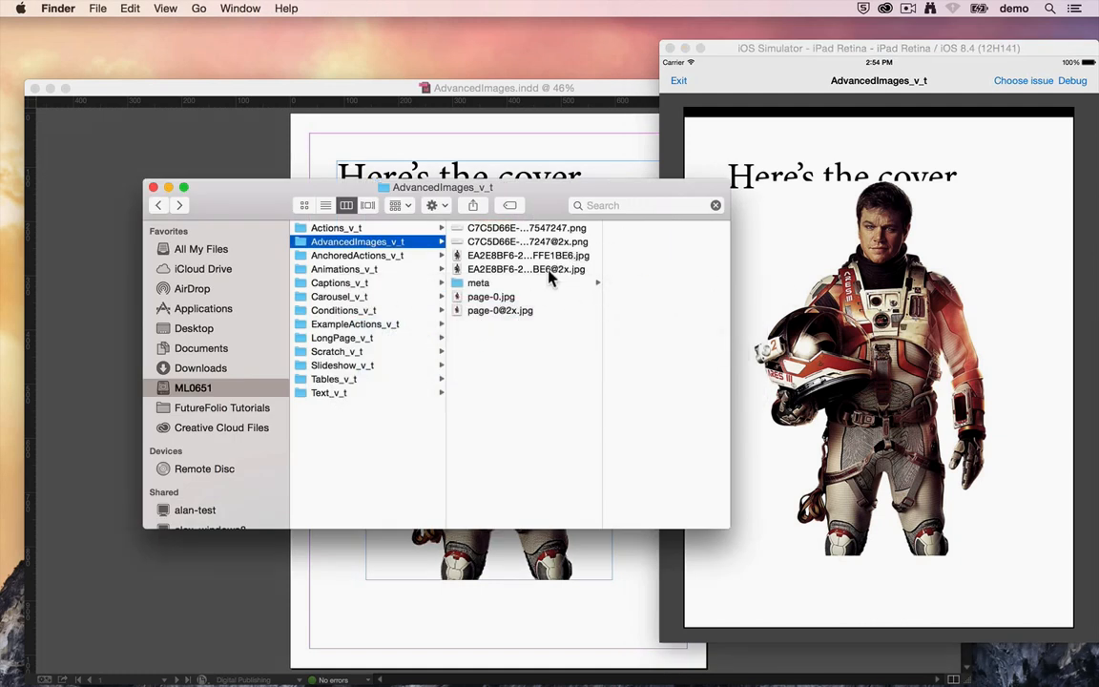
- Return to InDesign, add cutoutClipped.jpg from Assets to the astronaut's image object and remove cutout.jpg from it
{"action": "left_click", "coordinate": [505, 96]}
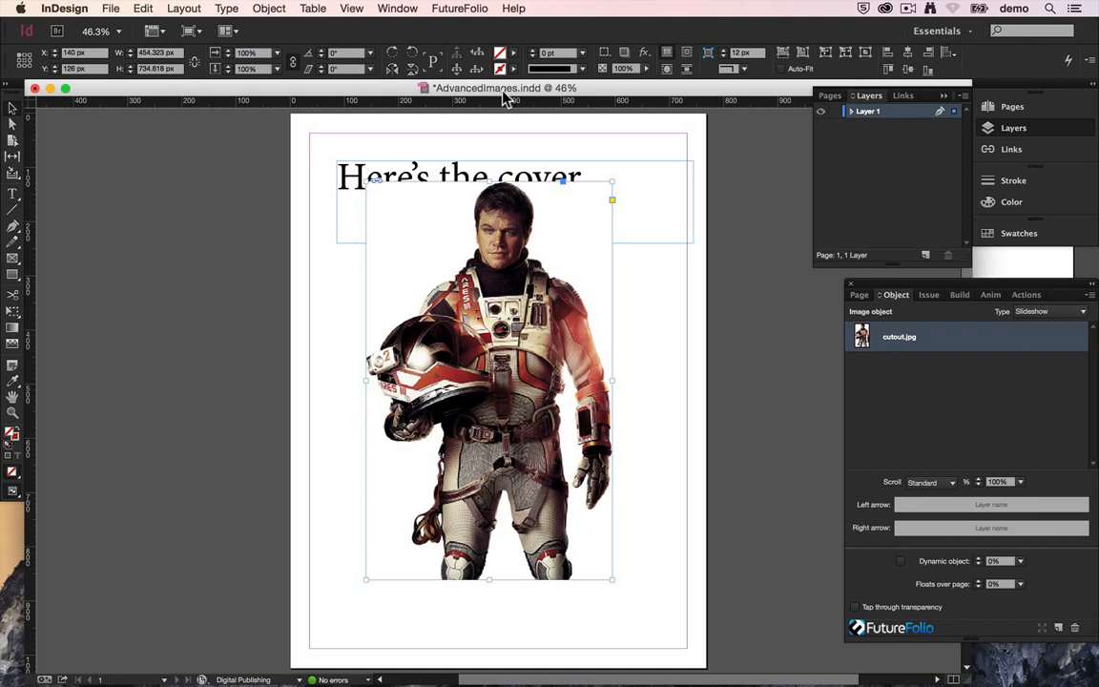
{"action": "left_click", "coordinate": [1055, 629]}
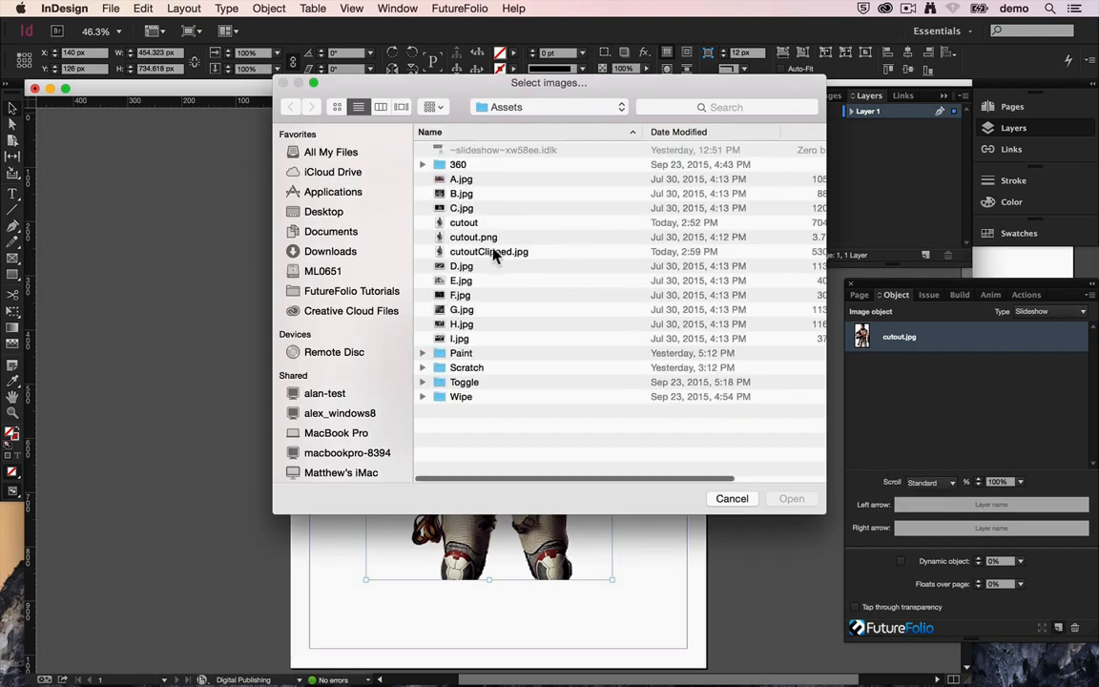
{"action": "left_click", "coordinate": [494, 251]}
{"action": "left_click", "coordinate": [790, 499]}
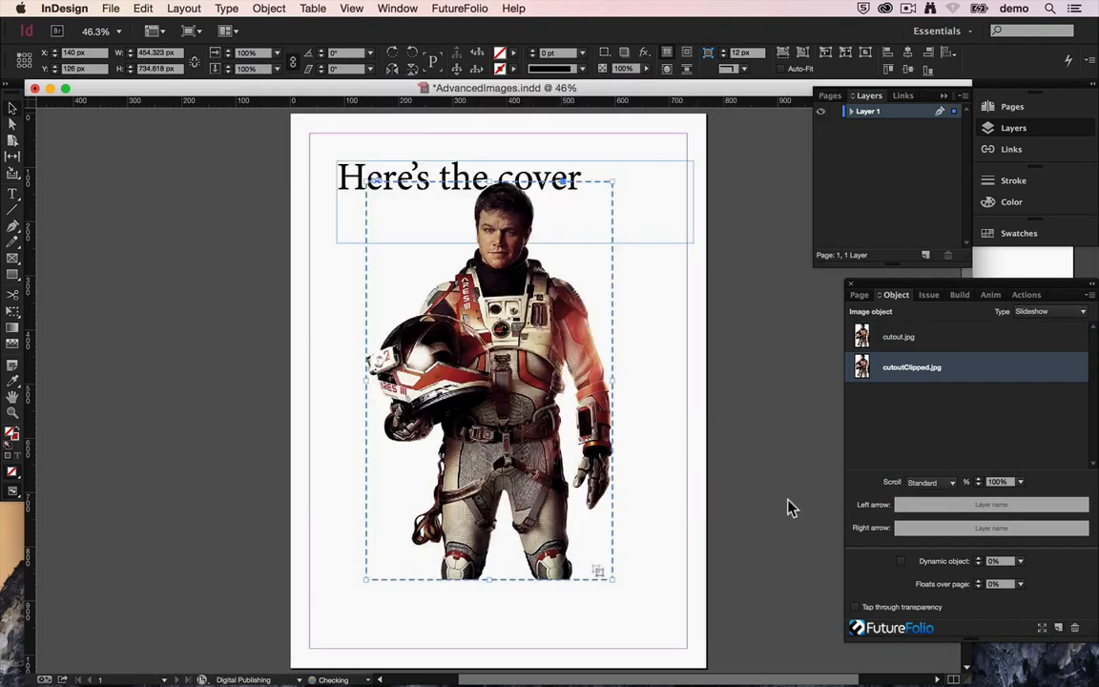
{"action": "left_click", "coordinate": [897, 338]}
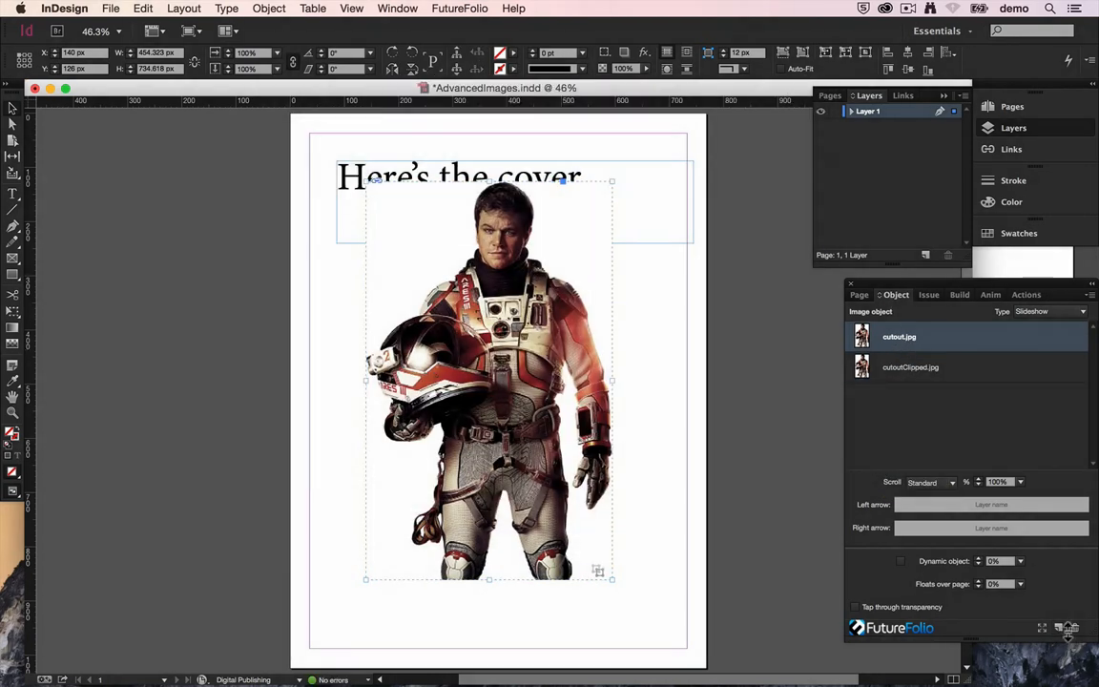
{"action": "key", "text": "BackSpace"}
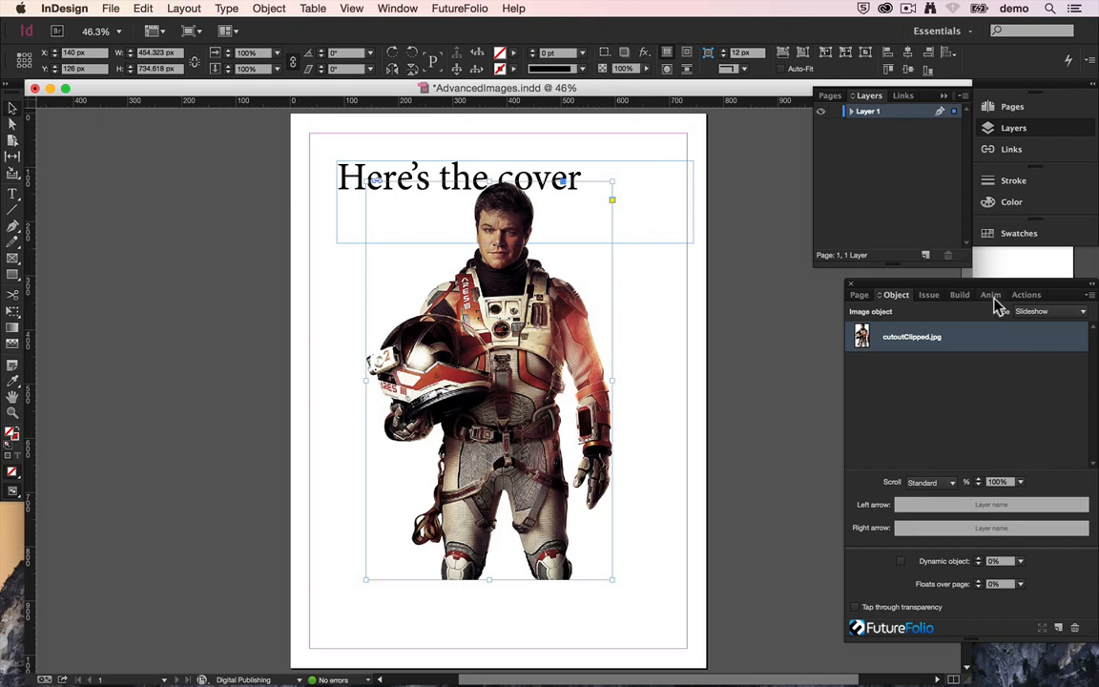
- Save the document and build the page with the clipped image to the Simulator
{"action": "key", "text": "super+s"}
{"action": "left_click", "coordinate": [960, 295]}
{"action": "left_click", "coordinate": [957, 421]}
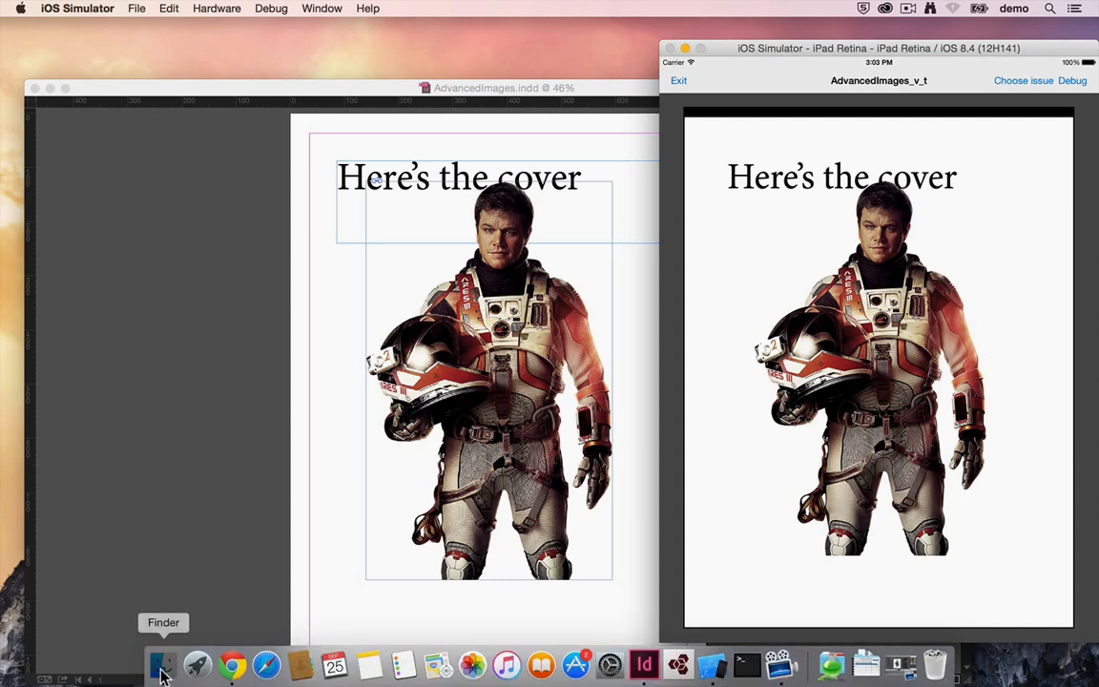
{"action": "left_click", "coordinate": [163, 665]}
{"action": "left_click", "coordinate": [527, 267]}
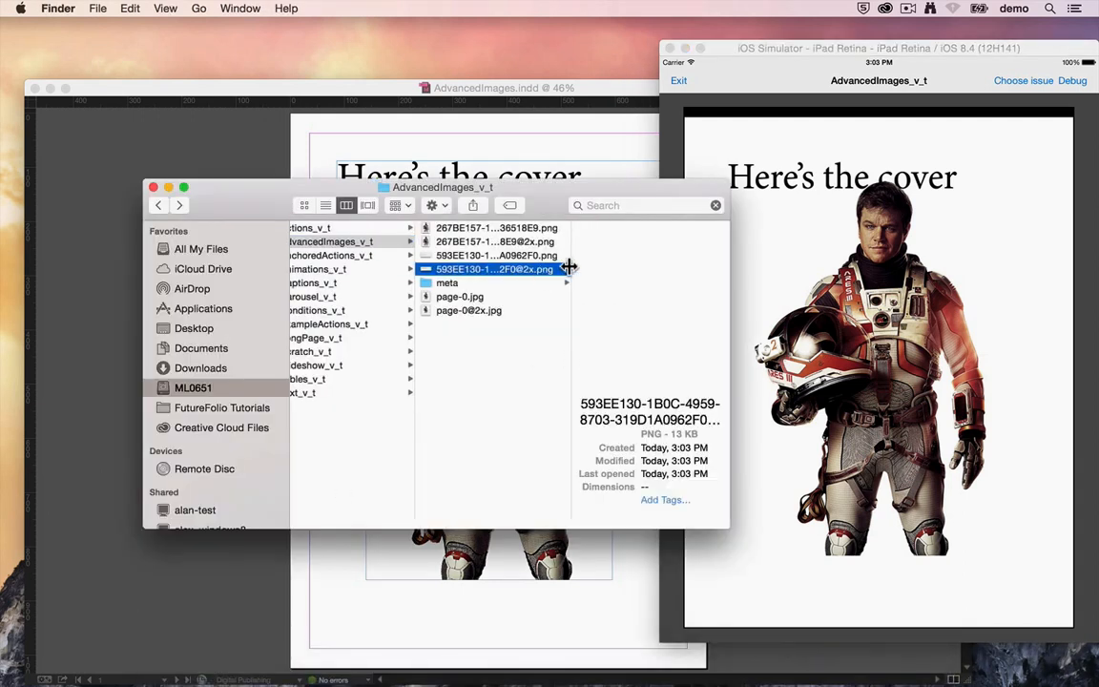
{"action": "left_click", "coordinate": [491, 242]}
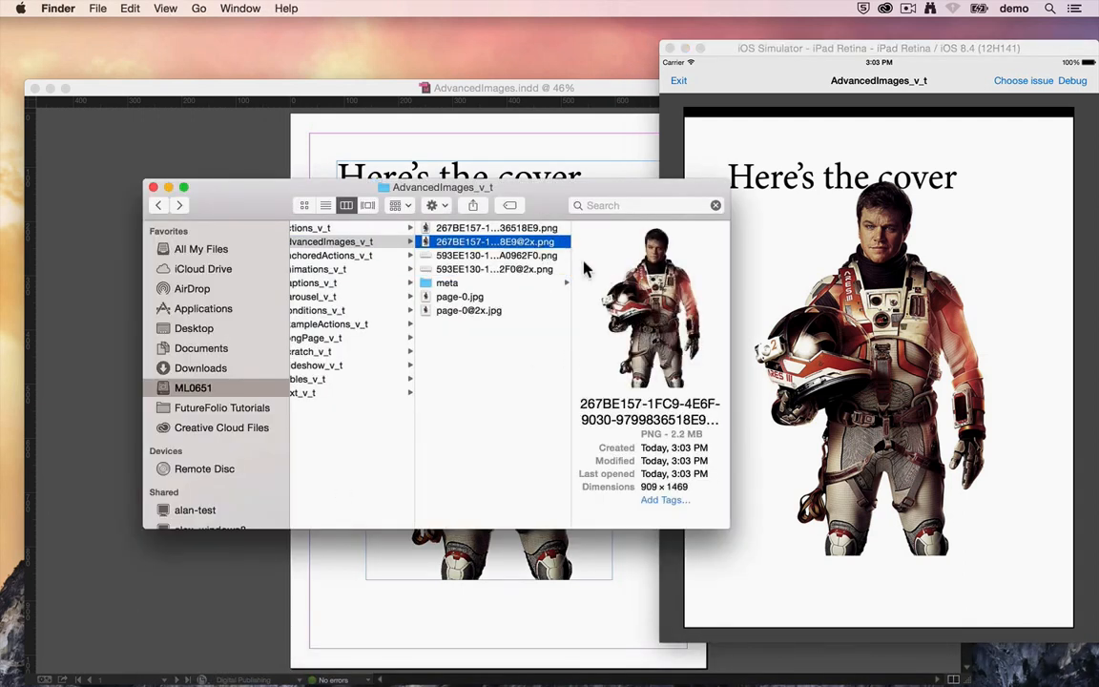
- Back in InDesign, set the cutoutClipped.jpg image object to Export as JPG and build the page to the Simulator
{"action": "left_click", "coordinate": [628, 105]}
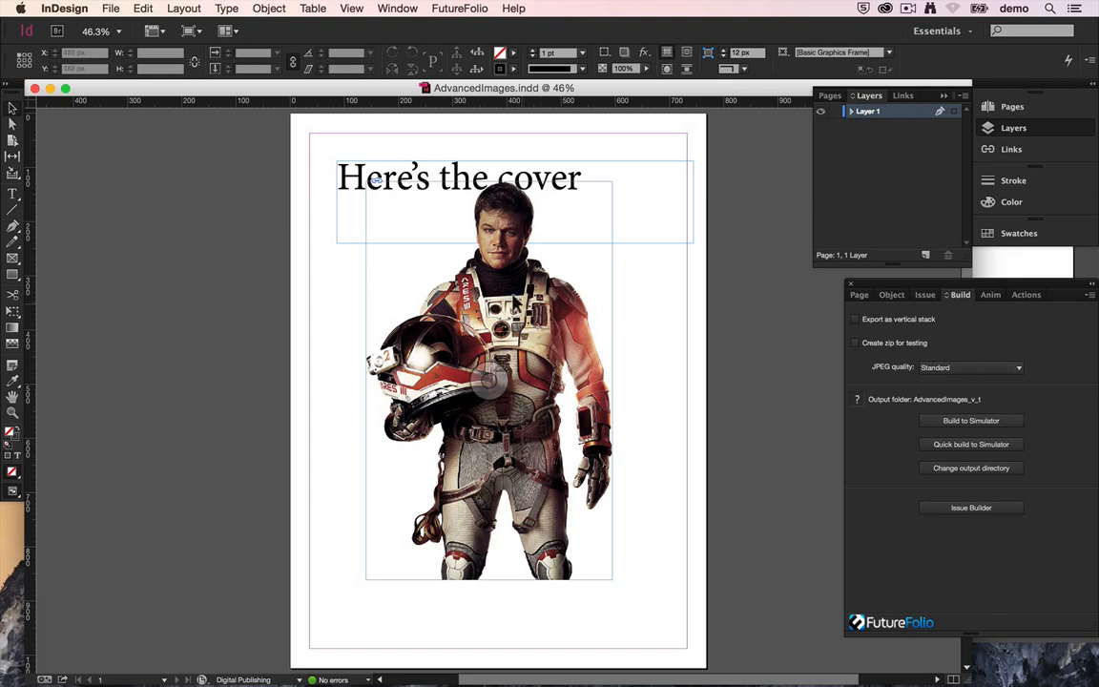
{"action": "left_click", "coordinate": [892, 295]}
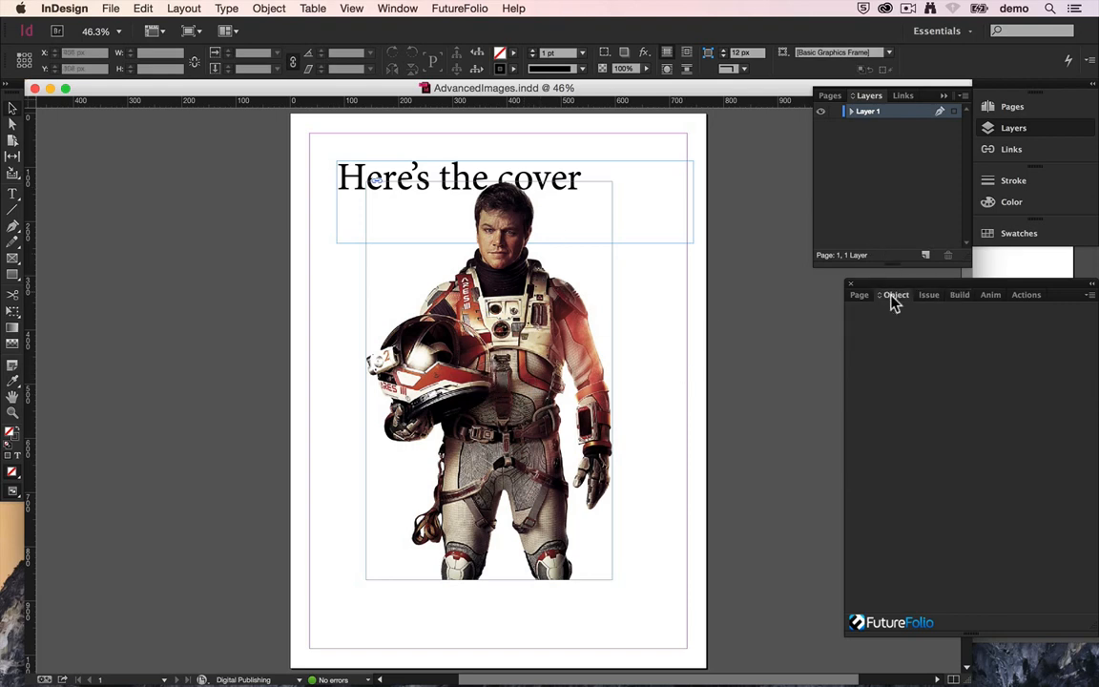
{"action": "left_click", "coordinate": [425, 329]}
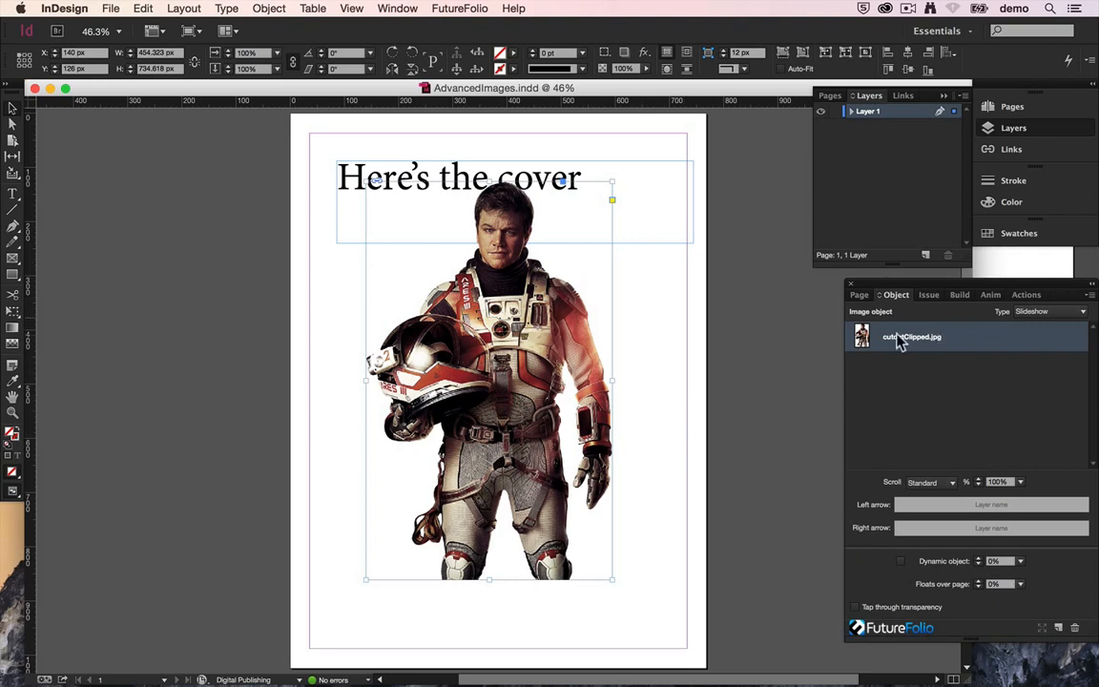
{"action": "left_click", "coordinate": [1092, 294]}
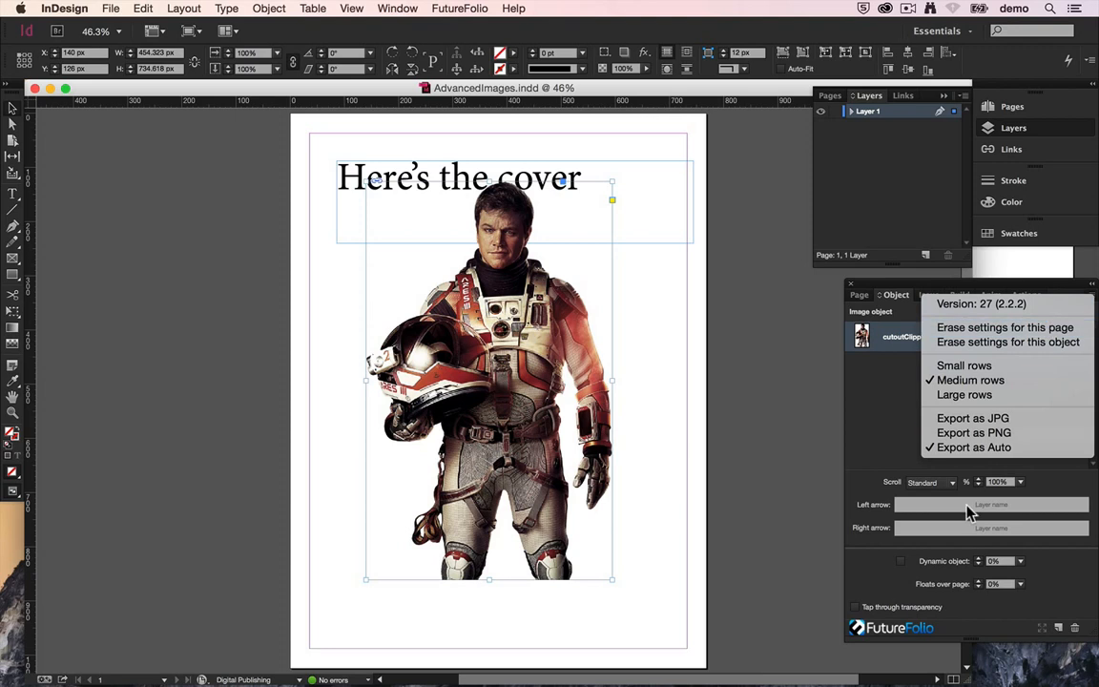
{"action": "left_click", "coordinate": [1008, 420]}
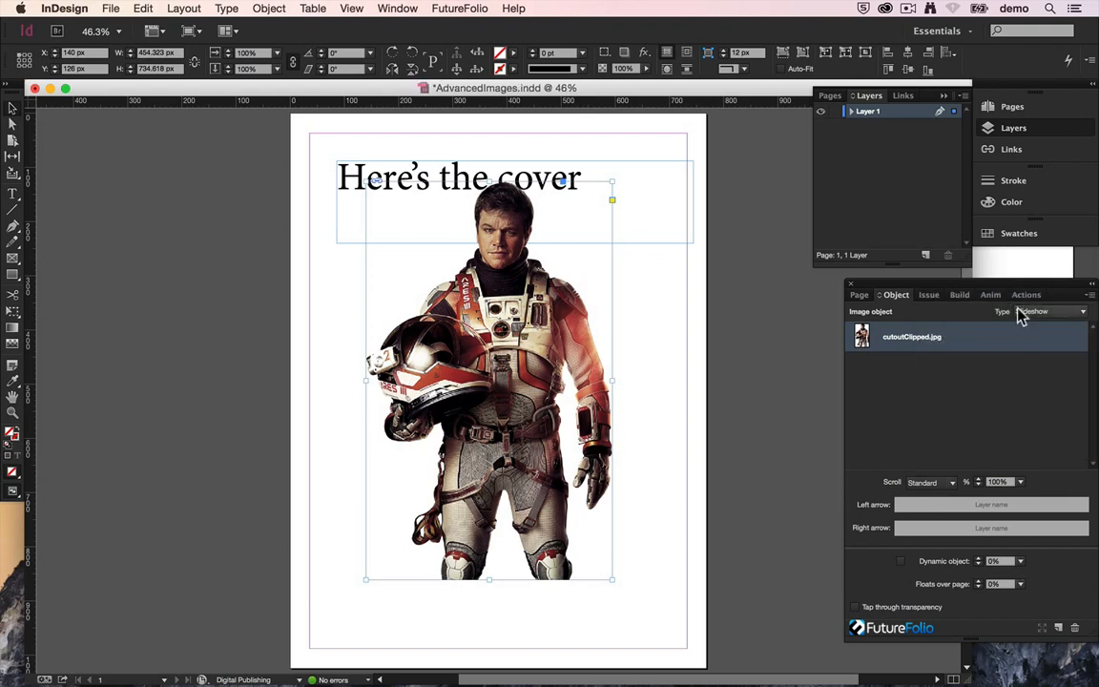
{"action": "left_click", "coordinate": [959, 295]}
{"action": "left_click", "coordinate": [973, 421]}
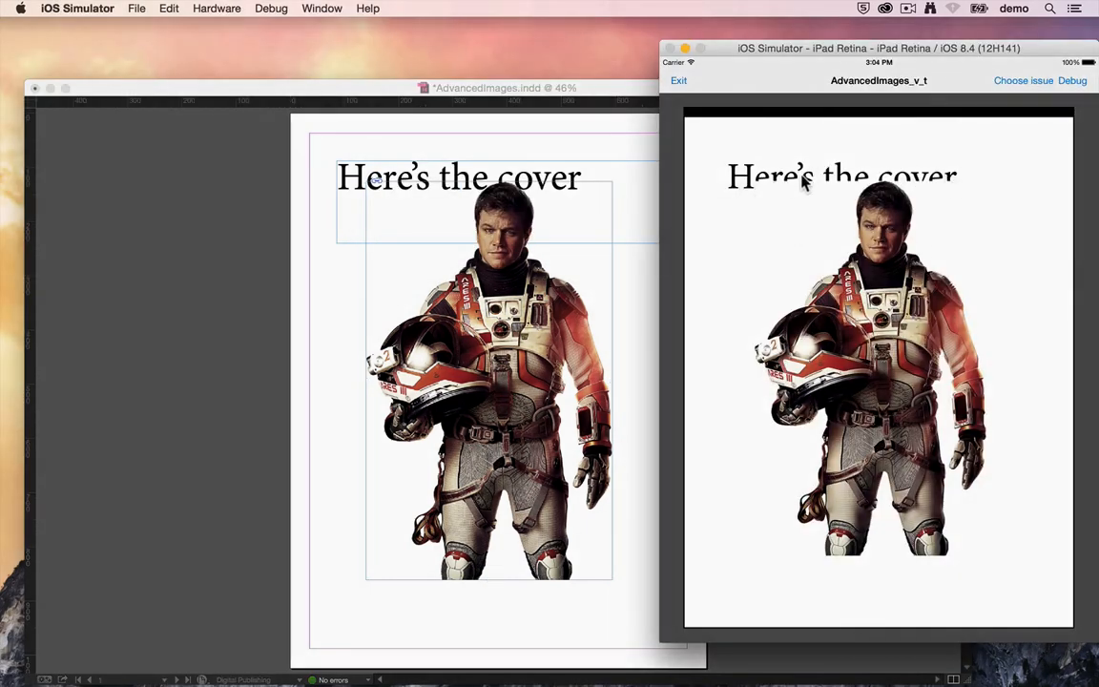
- Return to InDesign, set the astronaut image object to Export as Auto and review its export format options
{"action": "left_click", "coordinate": [603, 140]}
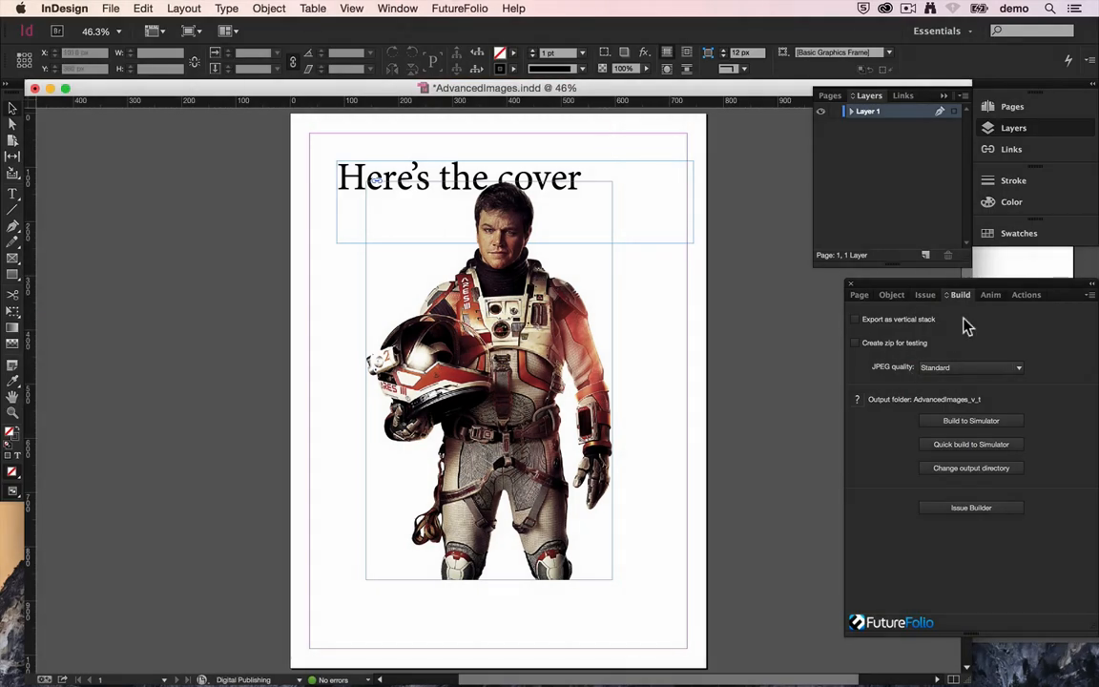
{"action": "left_click", "coordinate": [895, 296]}
{"action": "left_click", "coordinate": [501, 344]}
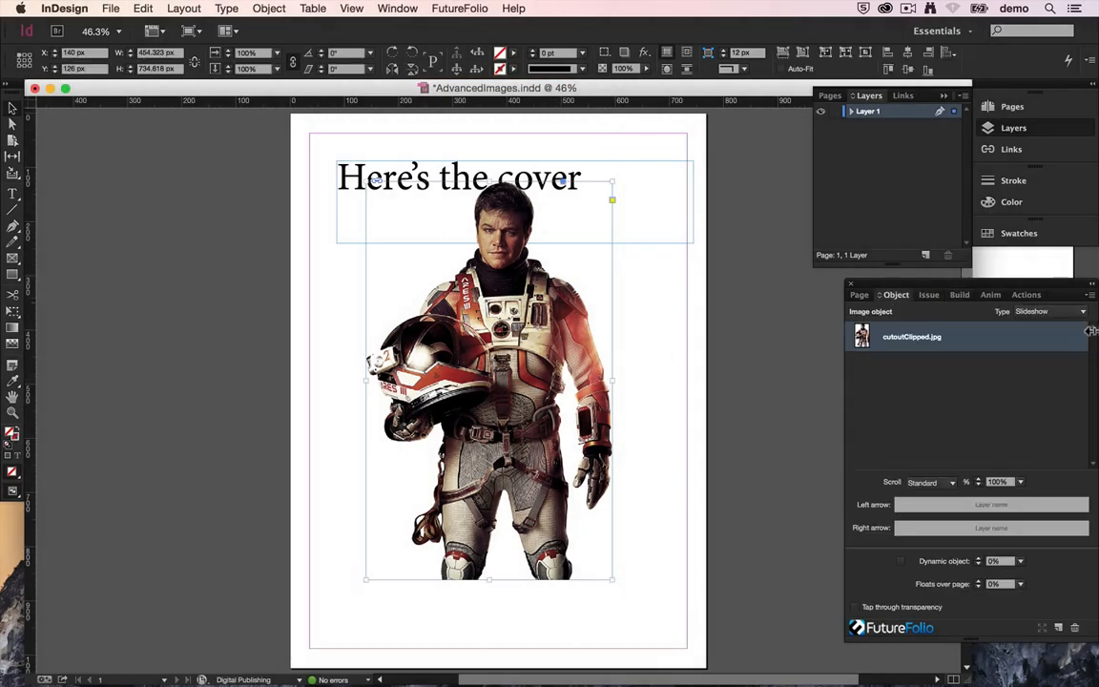
{"action": "left_click", "coordinate": [1090, 299]}
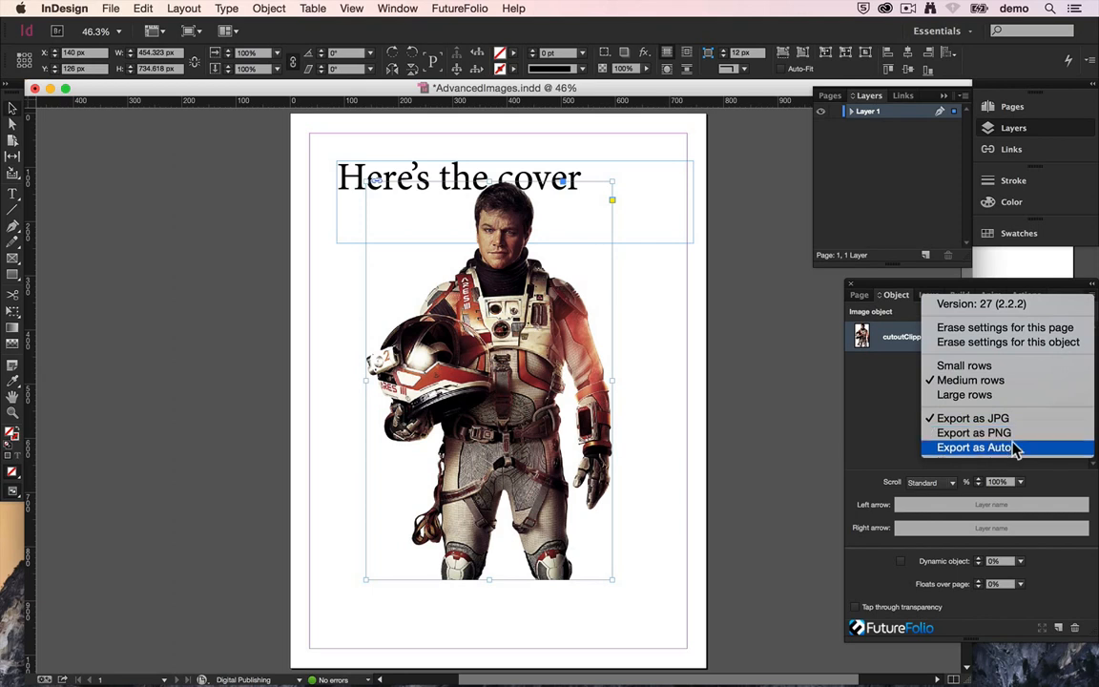
{"action": "left_click", "coordinate": [991, 436]}
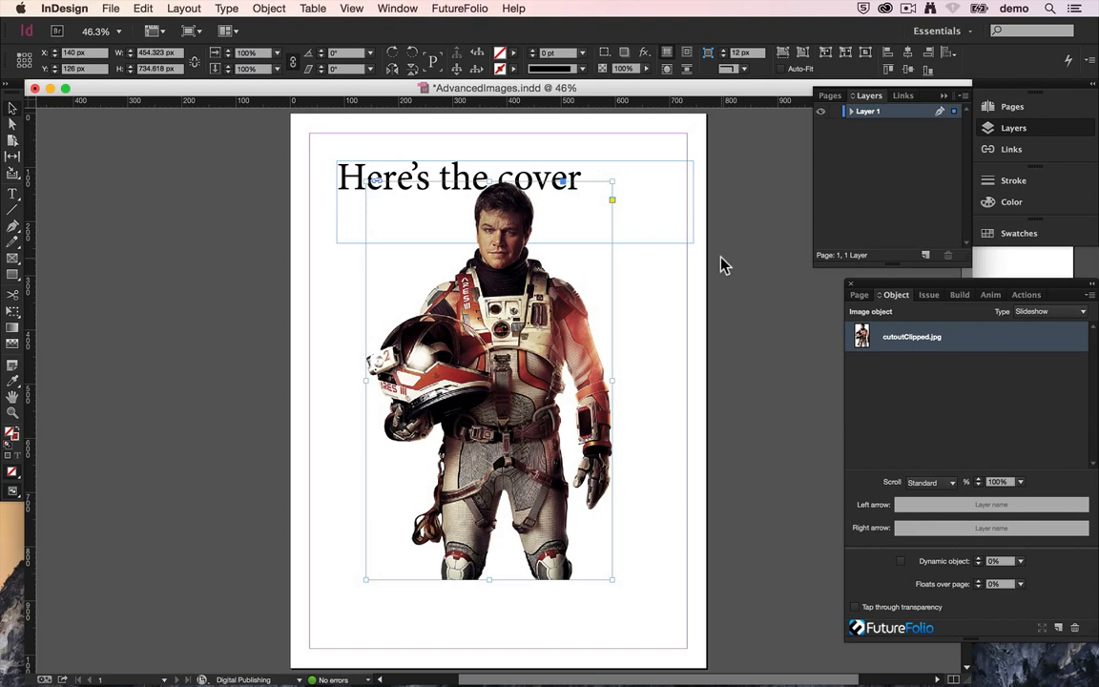
{"action": "left_click", "coordinate": [1090, 296]}
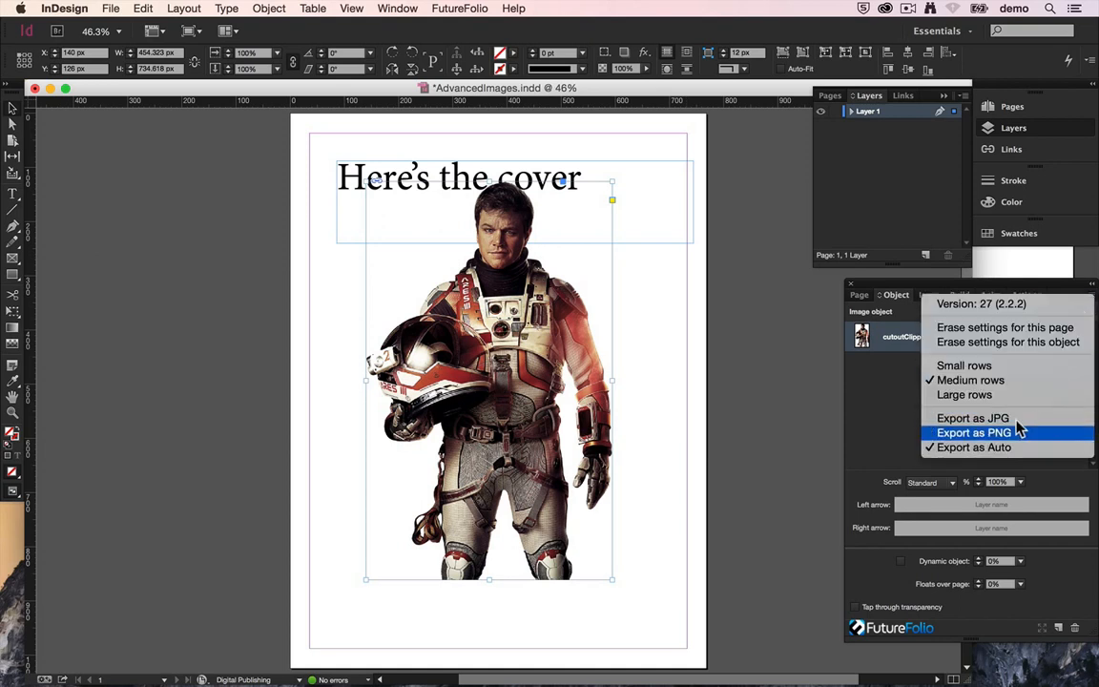
{"action": "left_click", "coordinate": [672, 350]}
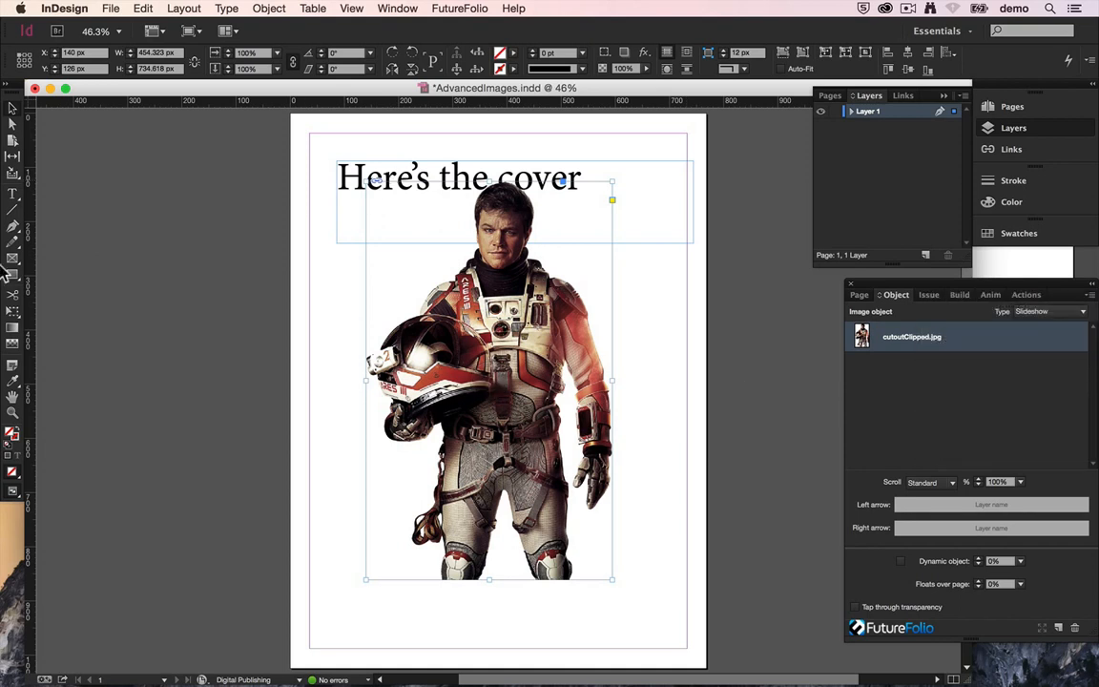
- Set the auto export format override to JPEG in the FutureFolio preferences, keeping advanced actions shown
{"action": "left_click", "coordinate": [81, 11]}
{"action": "mouse_move", "coordinate": [72, 60]}
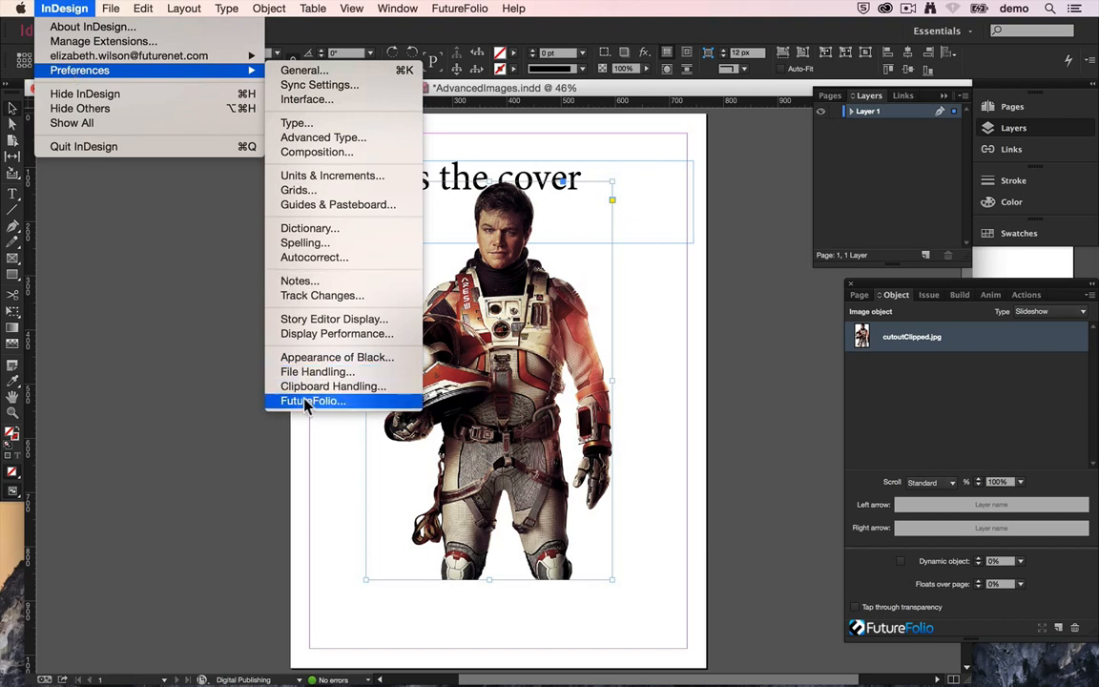
{"action": "left_click", "coordinate": [332, 401]}
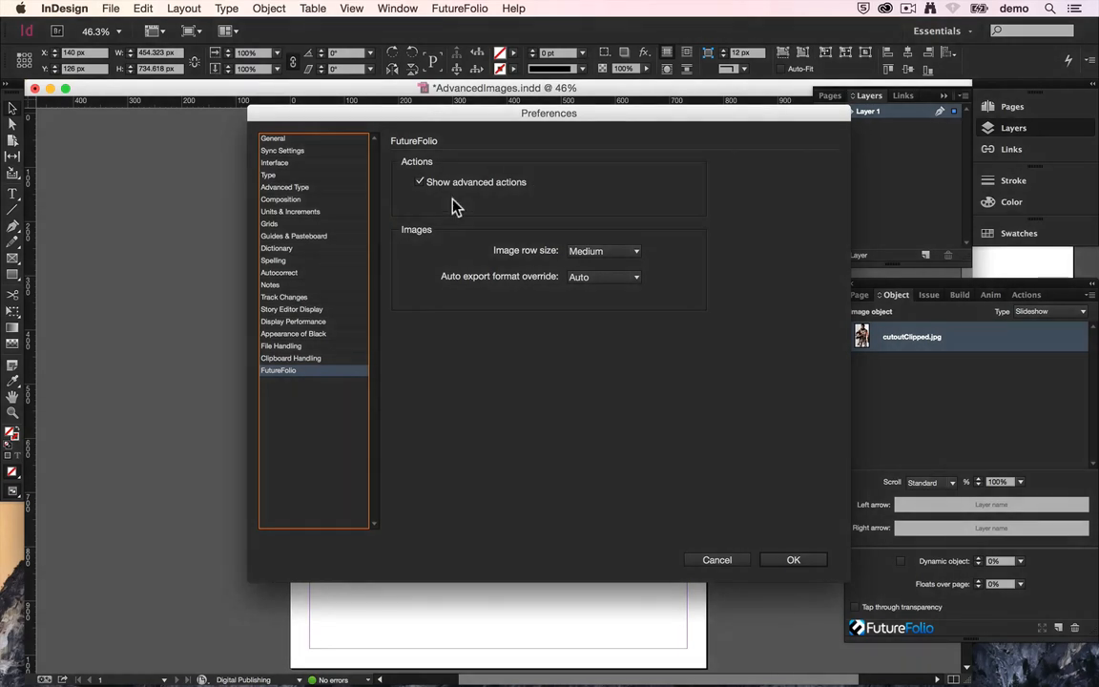
{"action": "left_click", "coordinate": [421, 182]}
{"action": "left_click", "coordinate": [421, 183]}
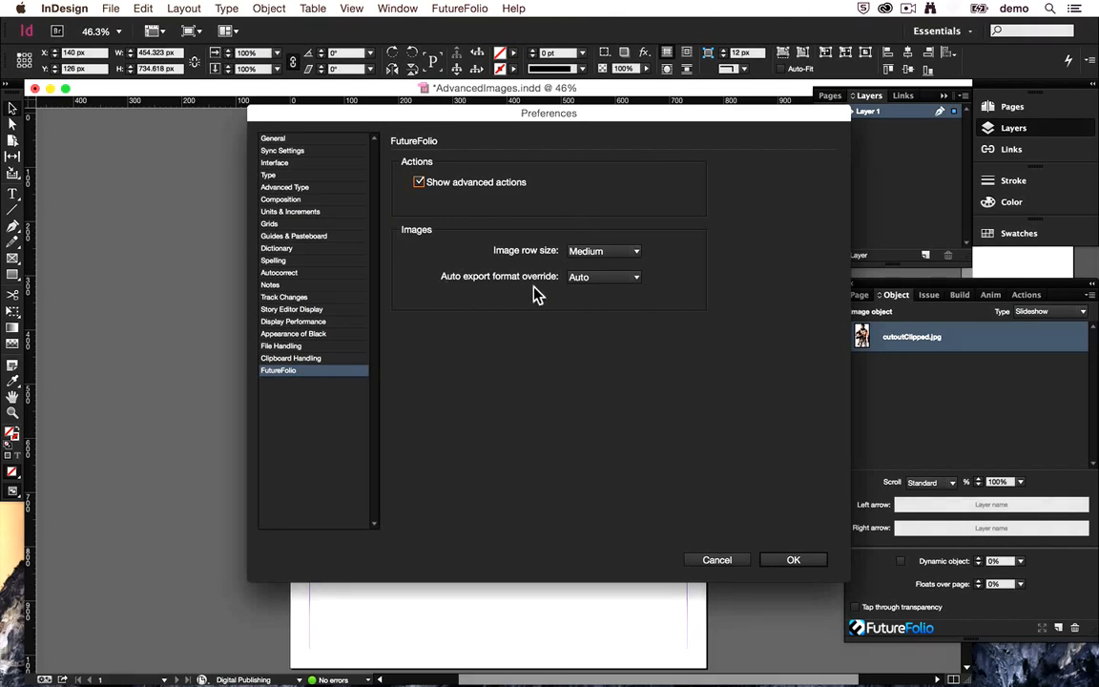
{"action": "left_click", "coordinate": [636, 279]}
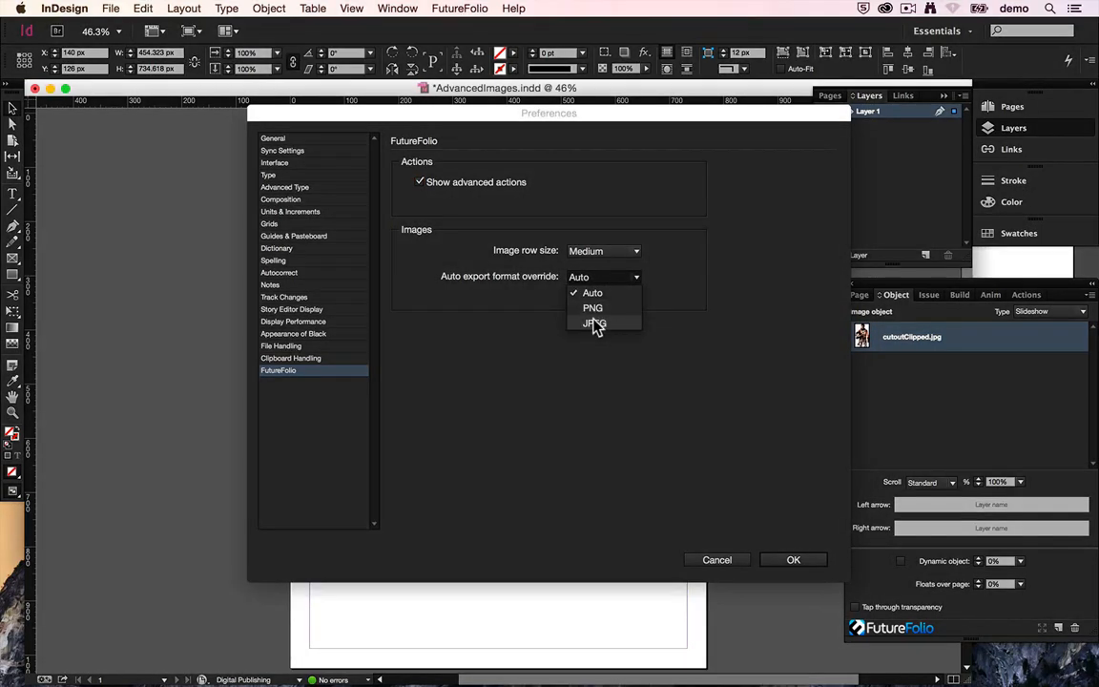
{"action": "left_click", "coordinate": [604, 330]}
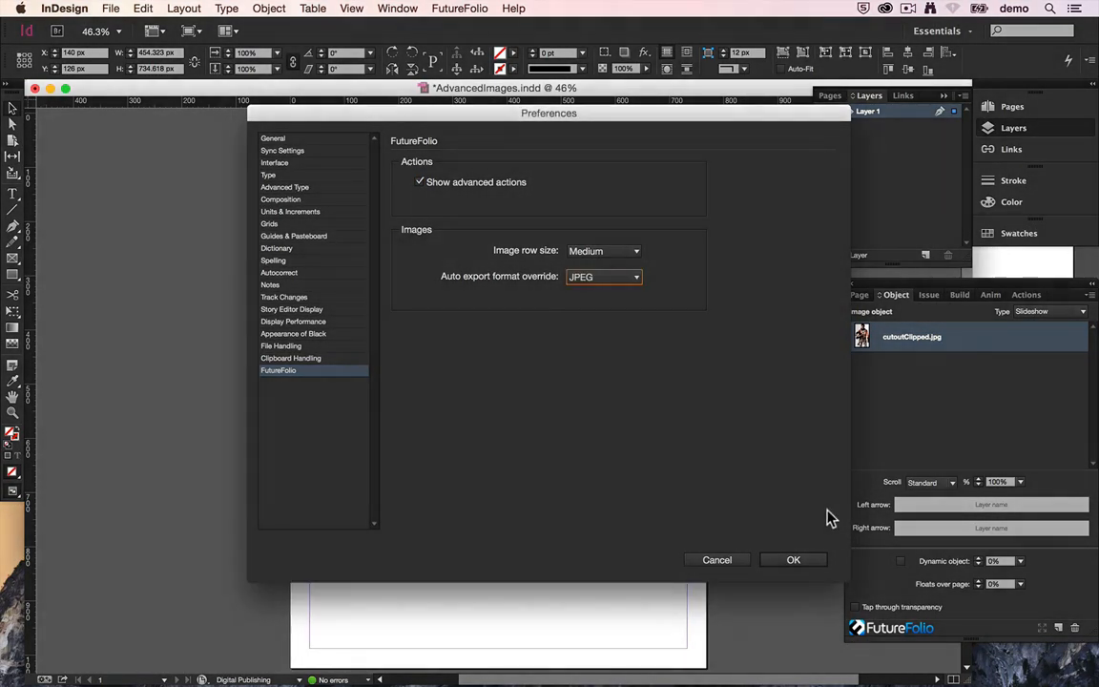
{"action": "left_click", "coordinate": [794, 561]}
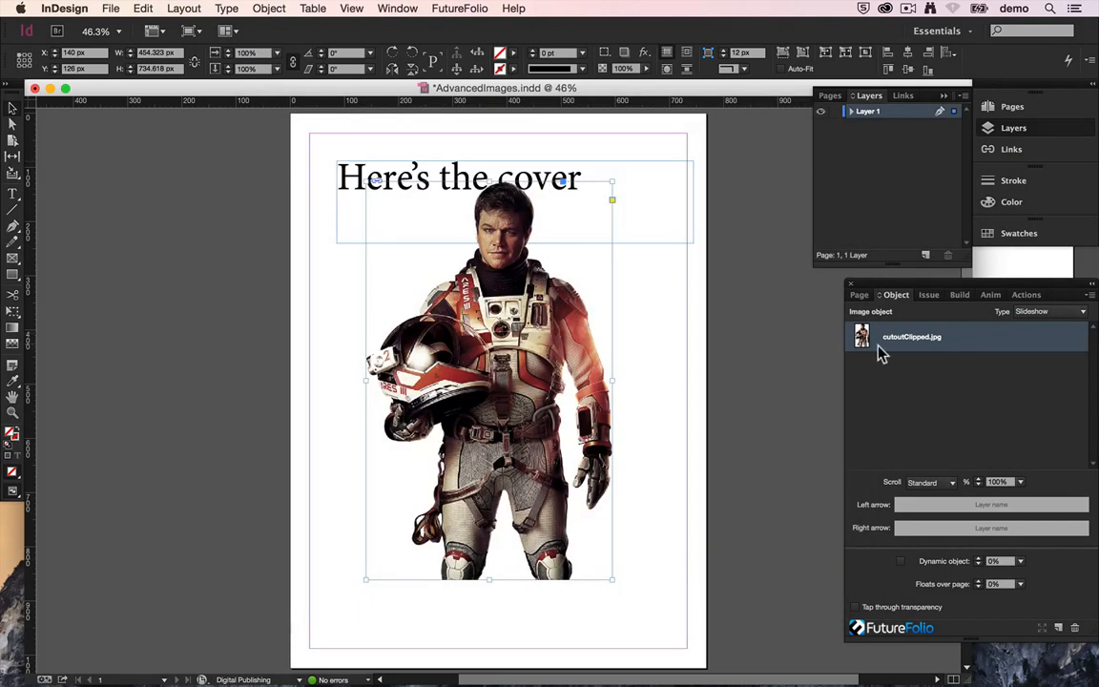
- Check the cutoutClipped.jpg object's export format options and build the page to the Simulator
{"action": "left_click", "coordinate": [1092, 296]}
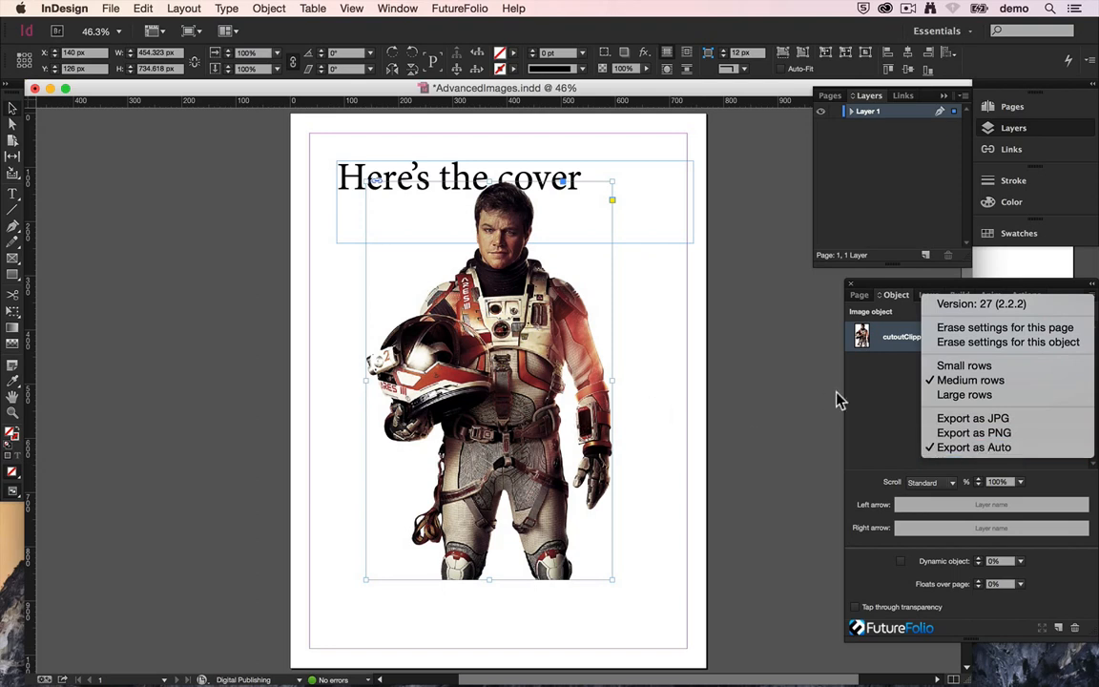
{"action": "left_click", "coordinate": [876, 385]}
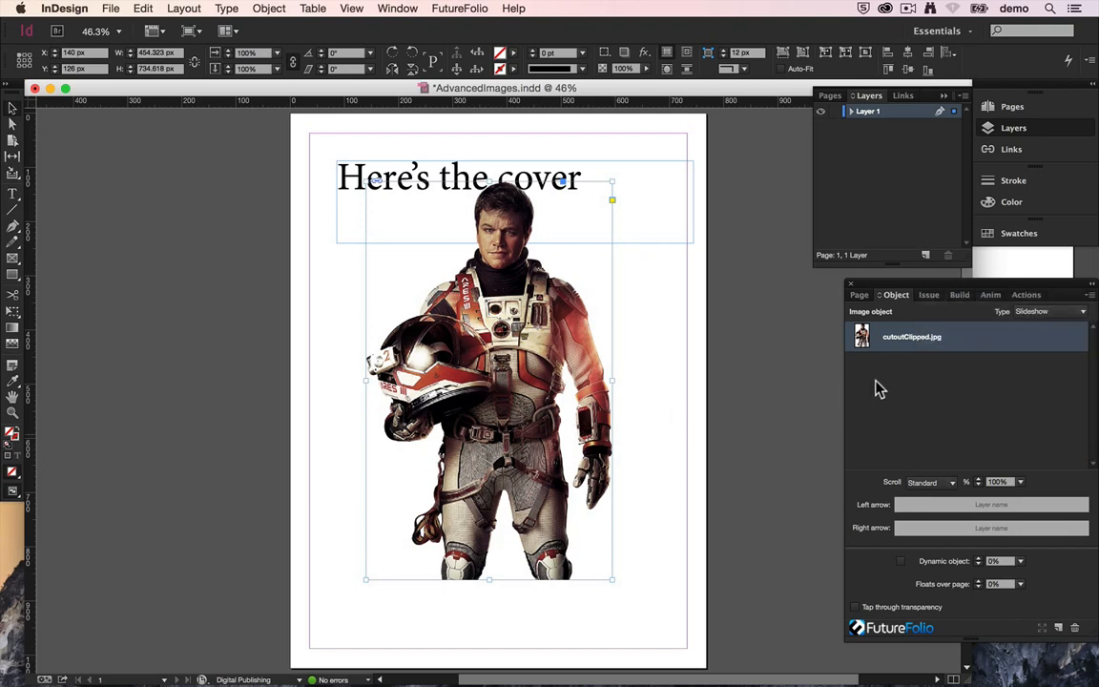
{"action": "left_click", "coordinate": [960, 295]}
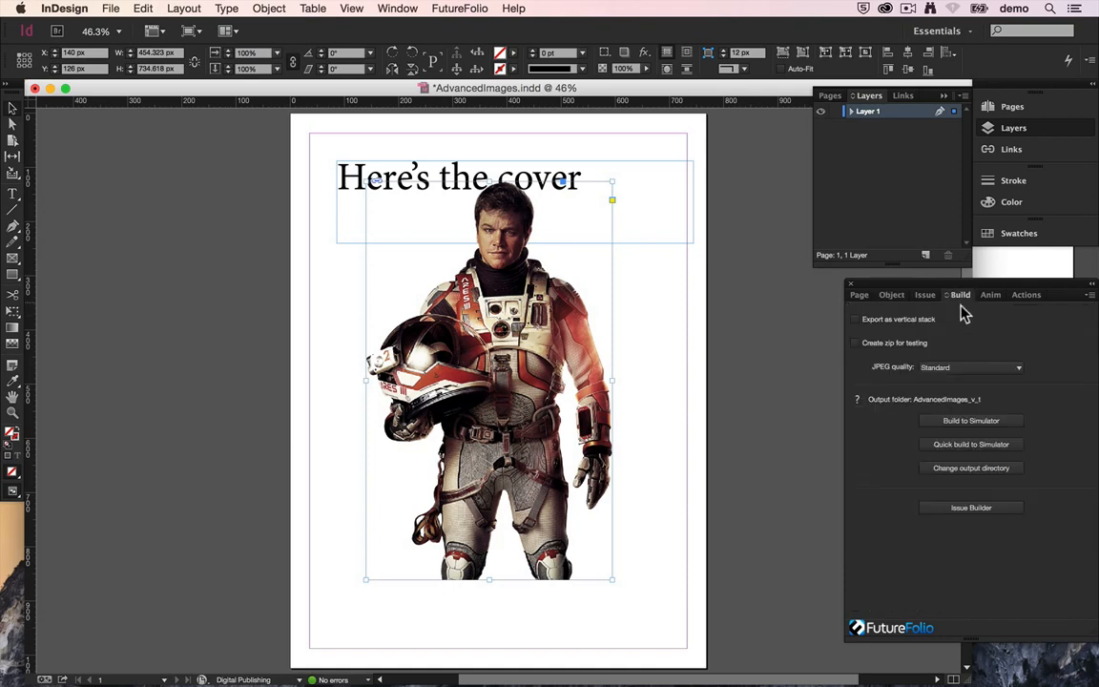
{"action": "left_click", "coordinate": [989, 430]}
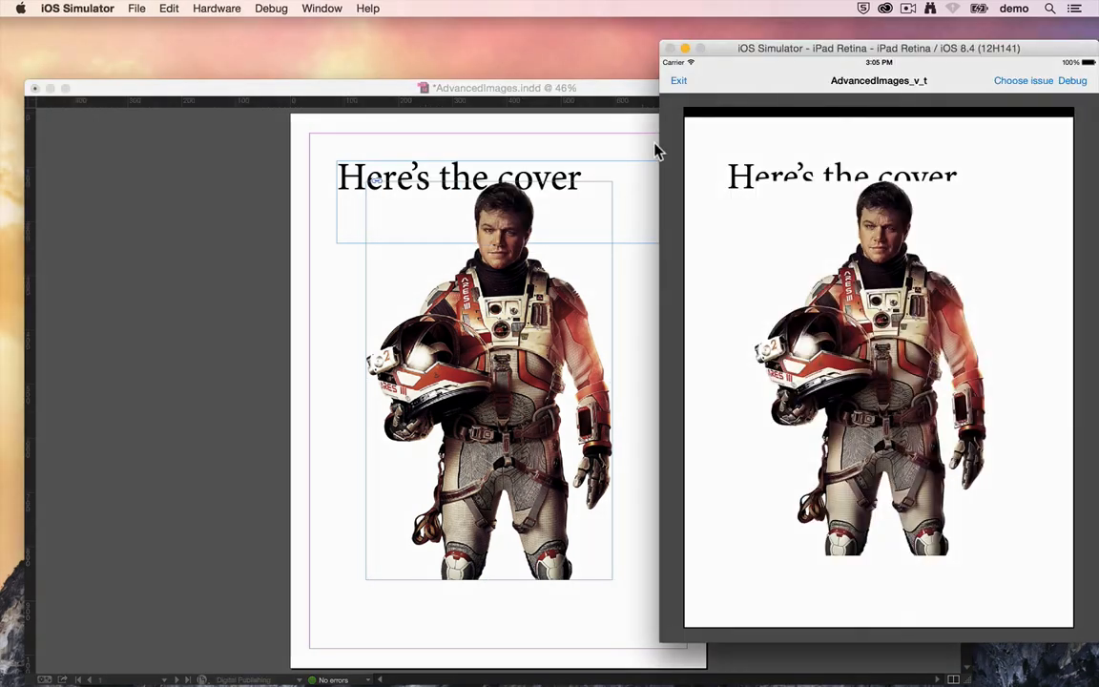
- Return to InDesign and set the FutureFolio preferences to an Auto export format override and a Large image row size
{"action": "left_click", "coordinate": [487, 89]}
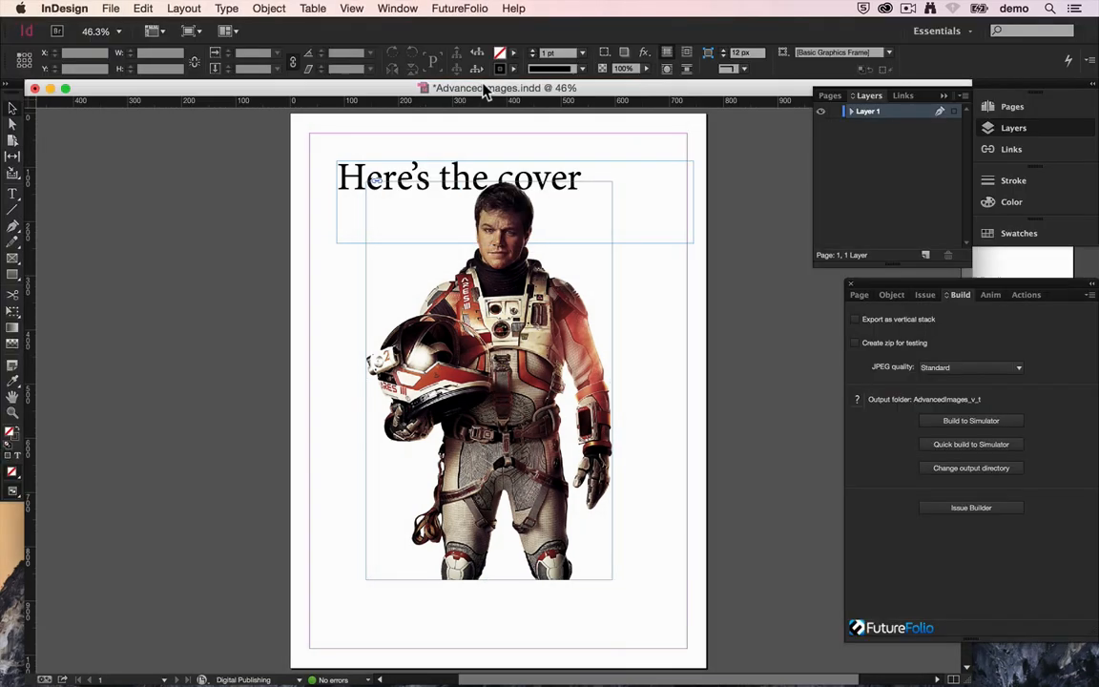
{"action": "left_click", "coordinate": [57, 10]}
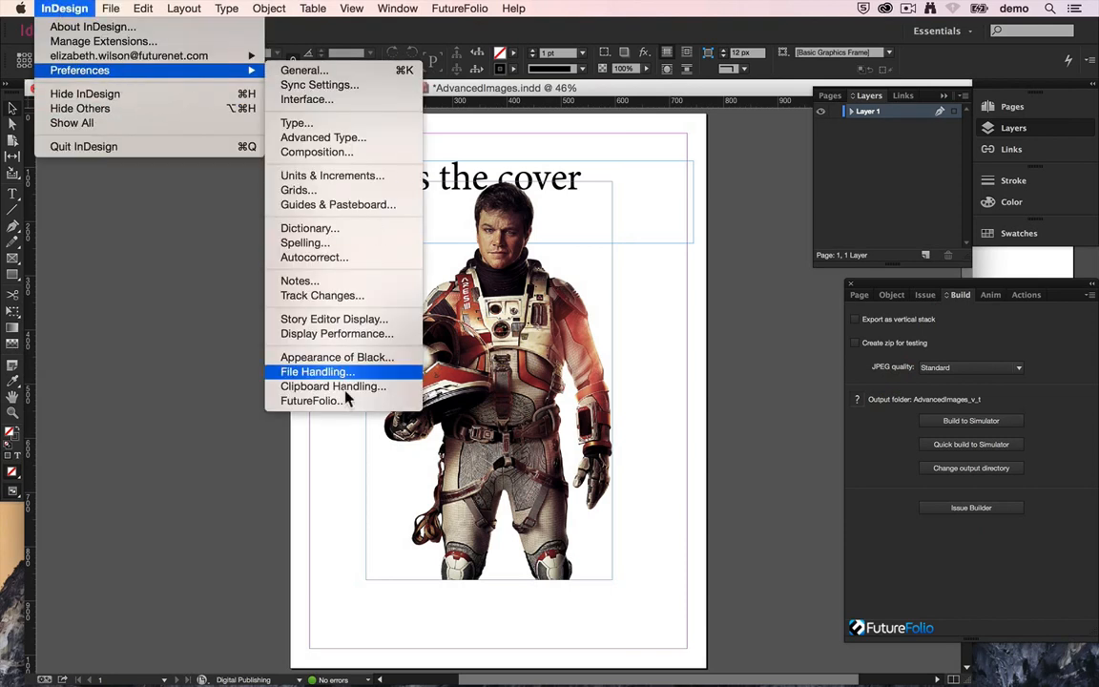
{"action": "left_click", "coordinate": [336, 404]}
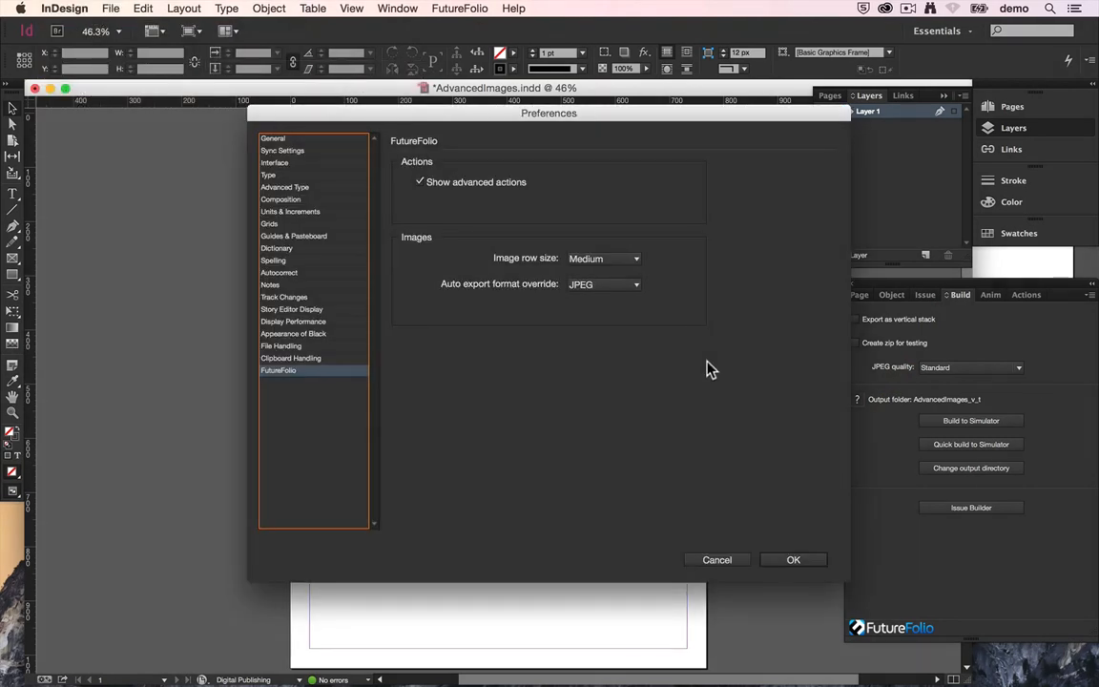
{"action": "left_click", "coordinate": [628, 286]}
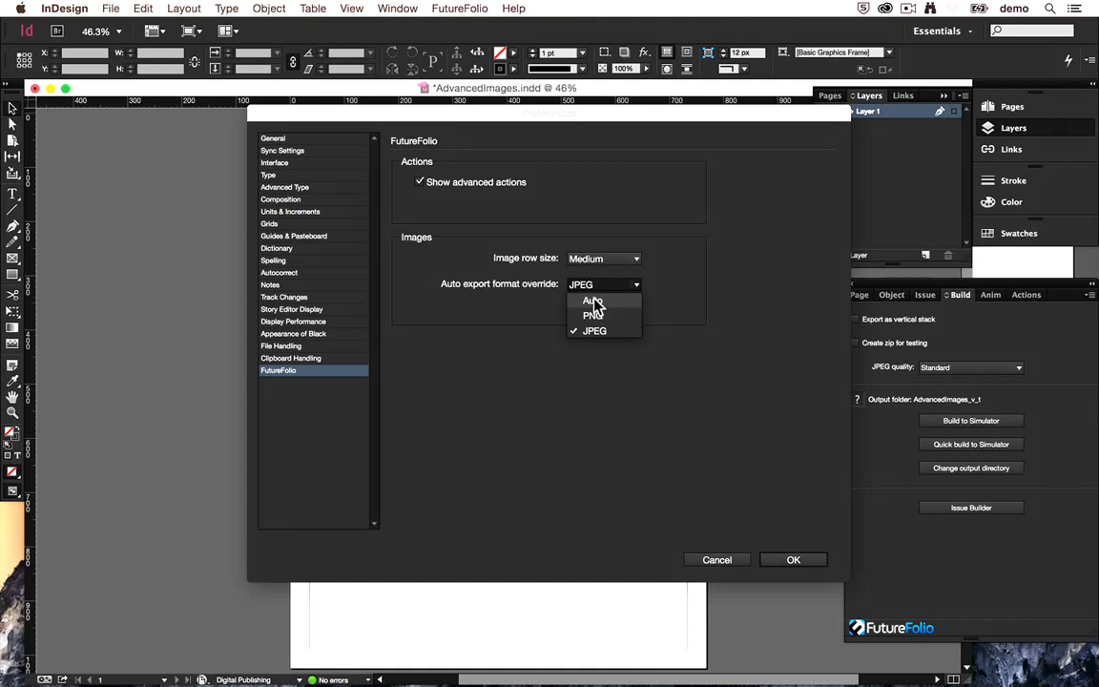
{"action": "left_click", "coordinate": [594, 301]}
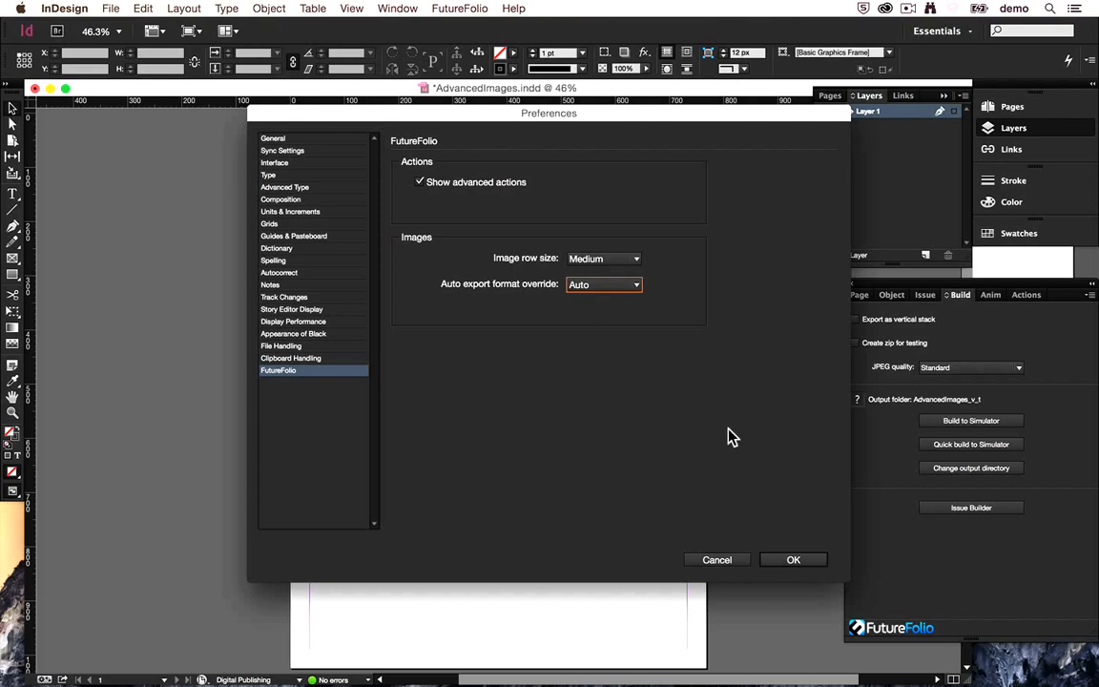
{"action": "left_click", "coordinate": [591, 260]}
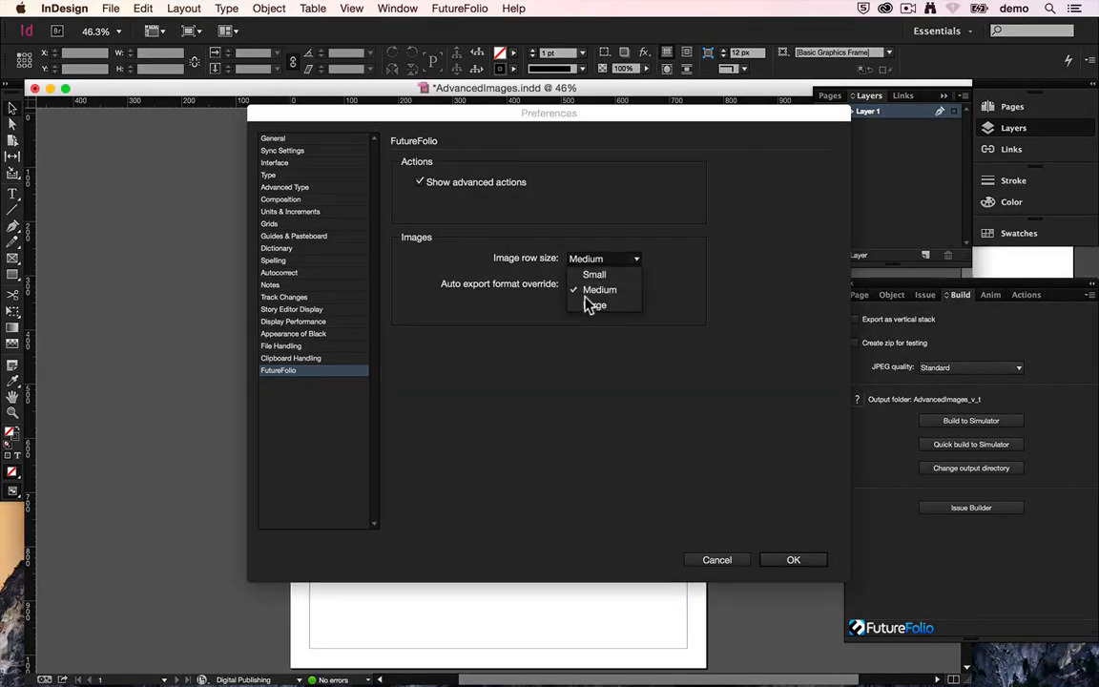
{"action": "left_click", "coordinate": [595, 306]}
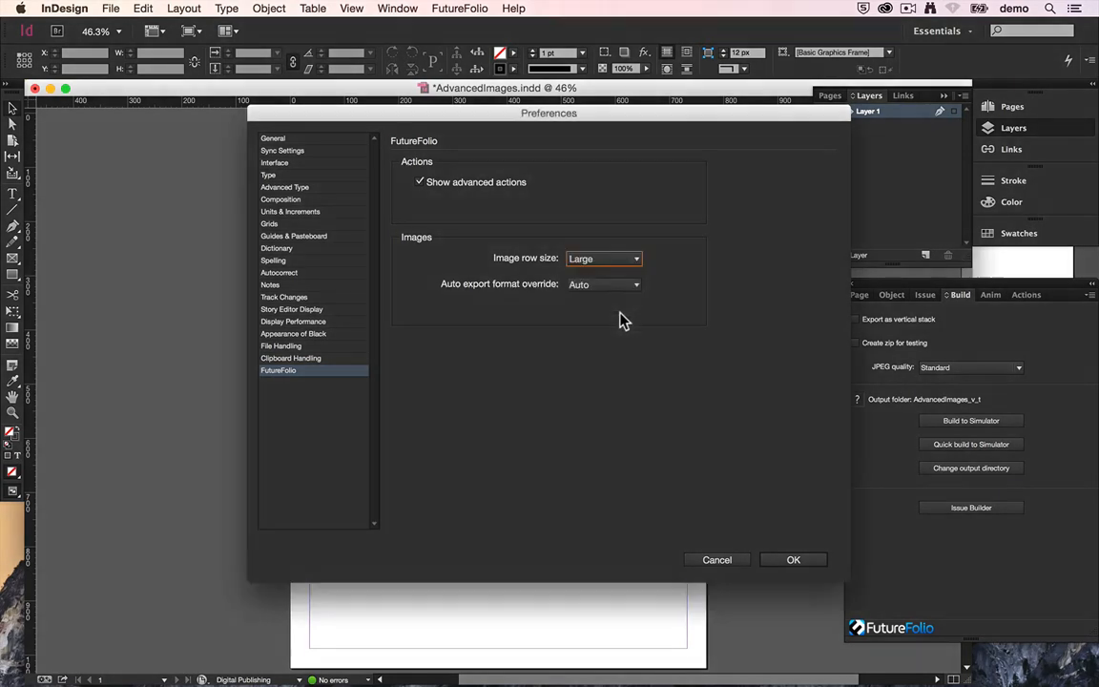
{"action": "left_click", "coordinate": [800, 563]}
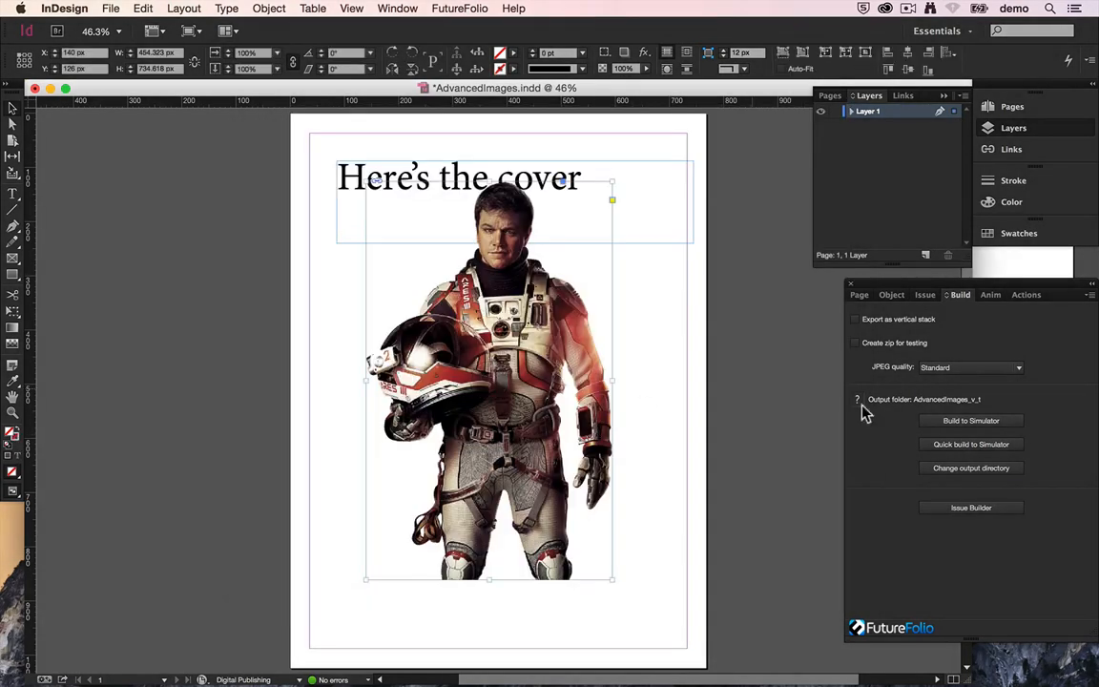
- Try small rows for the image object's list and set the row size to Medium
{"action": "left_click", "coordinate": [891, 296]}
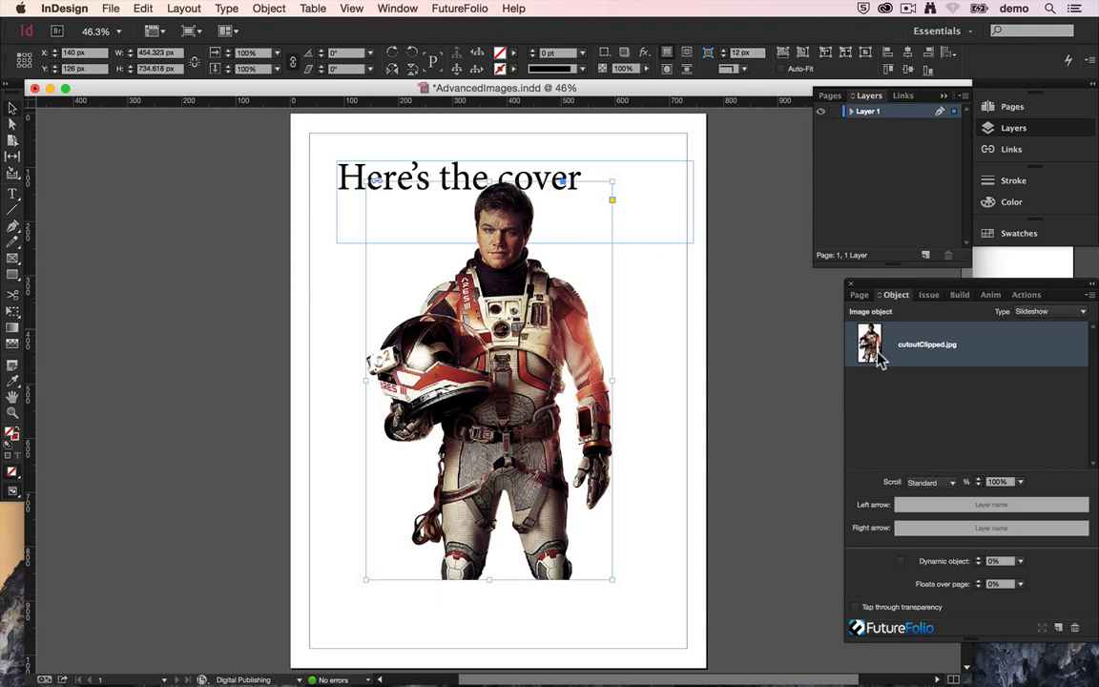
{"action": "left_click", "coordinate": [1091, 294]}
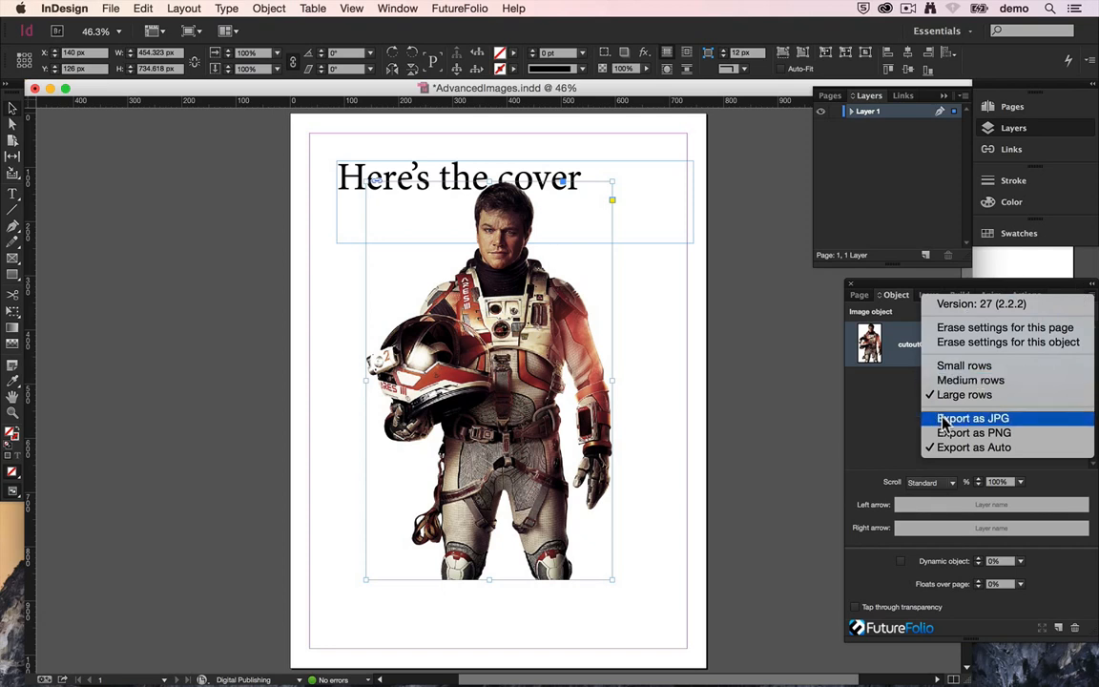
{"action": "left_click", "coordinate": [950, 366]}
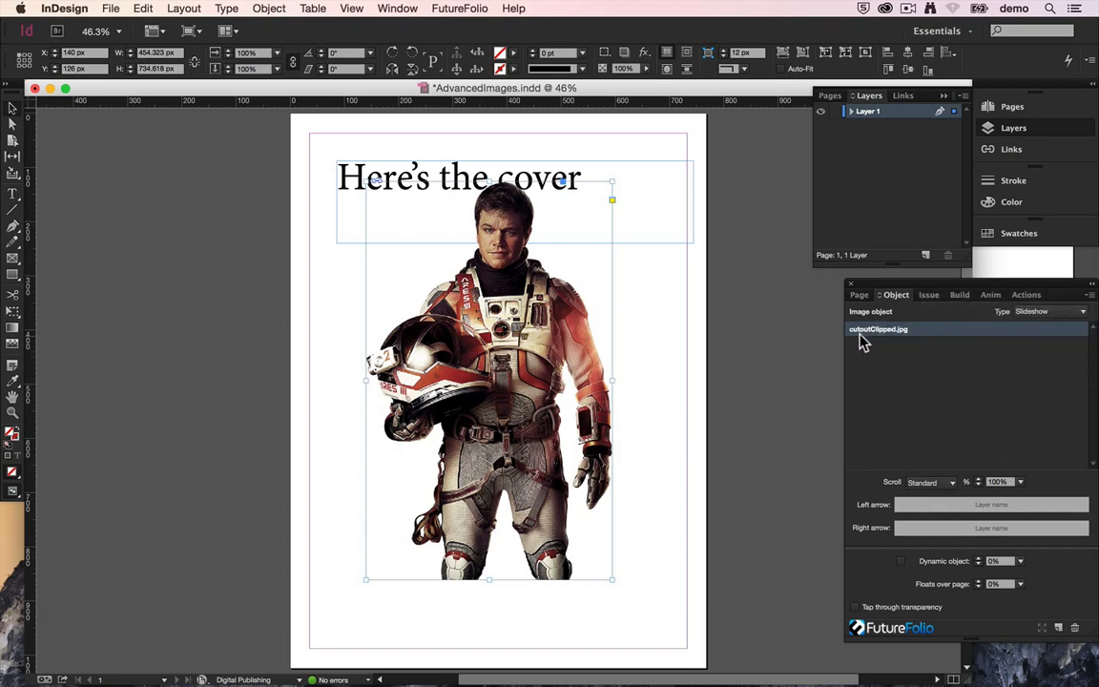
{"action": "left_click", "coordinate": [1091, 295]}
{"action": "left_click", "coordinate": [1040, 383]}
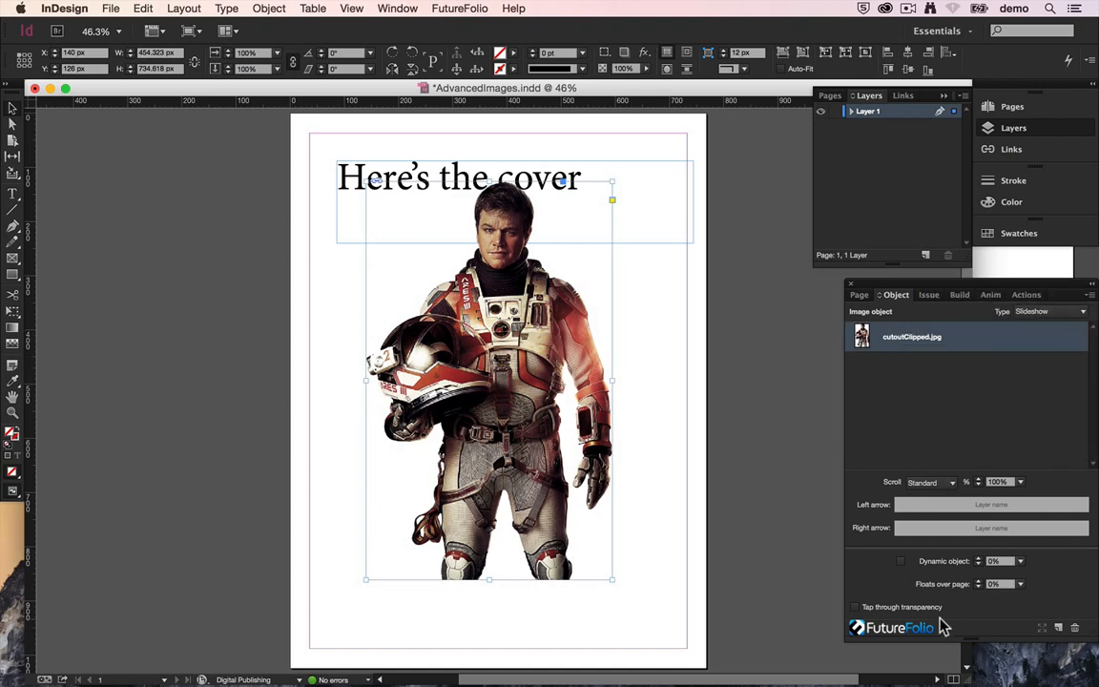